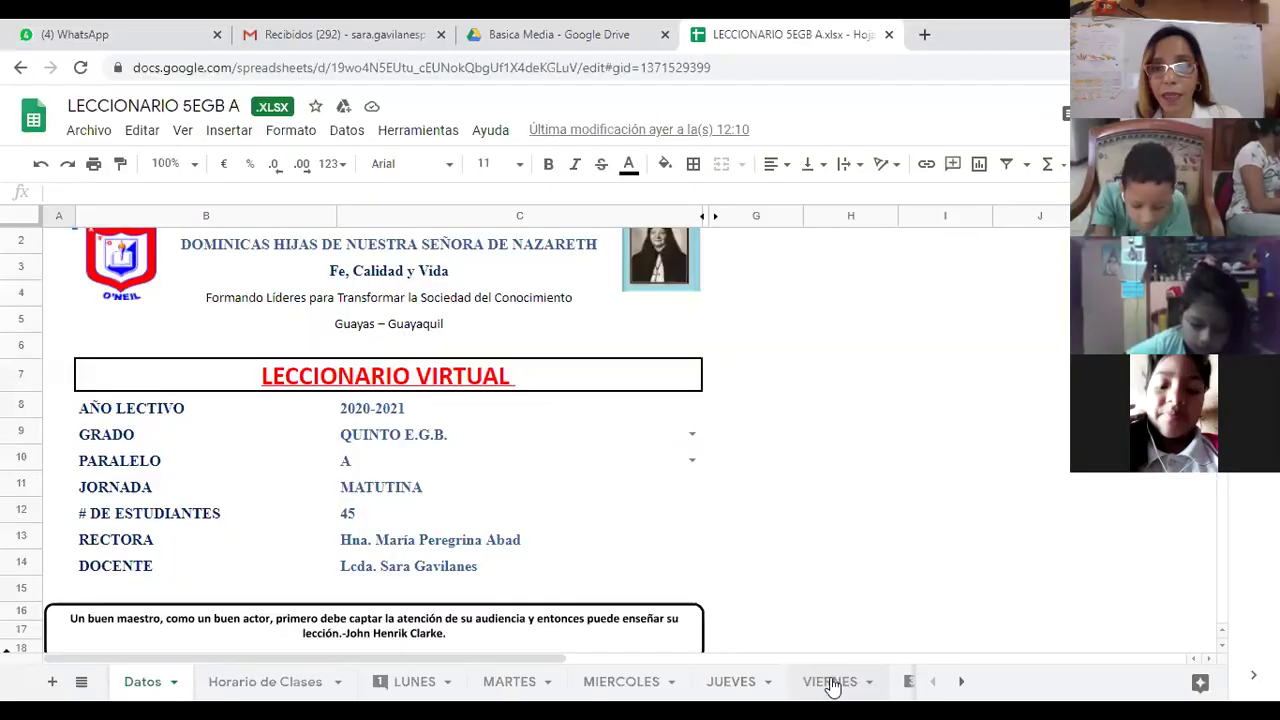
Open the VIERNES attendance sheet, keeping its name as it is.
double_click(829, 681)
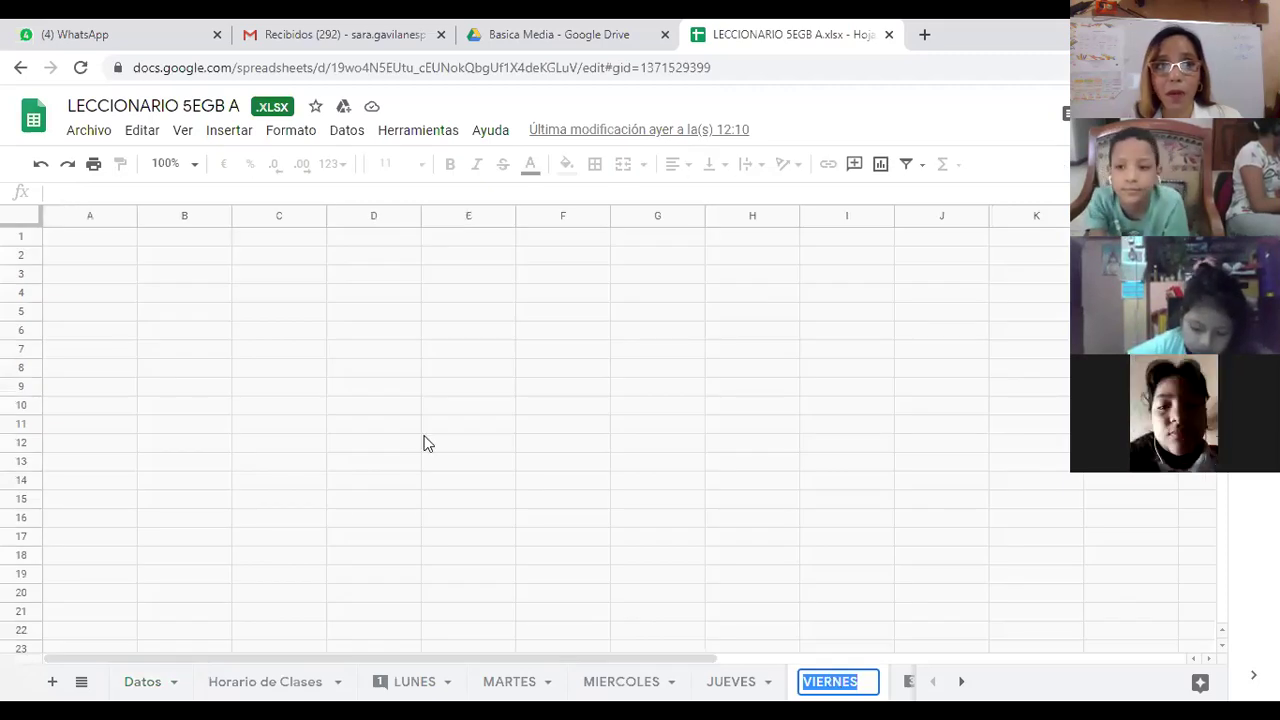
key("Return")
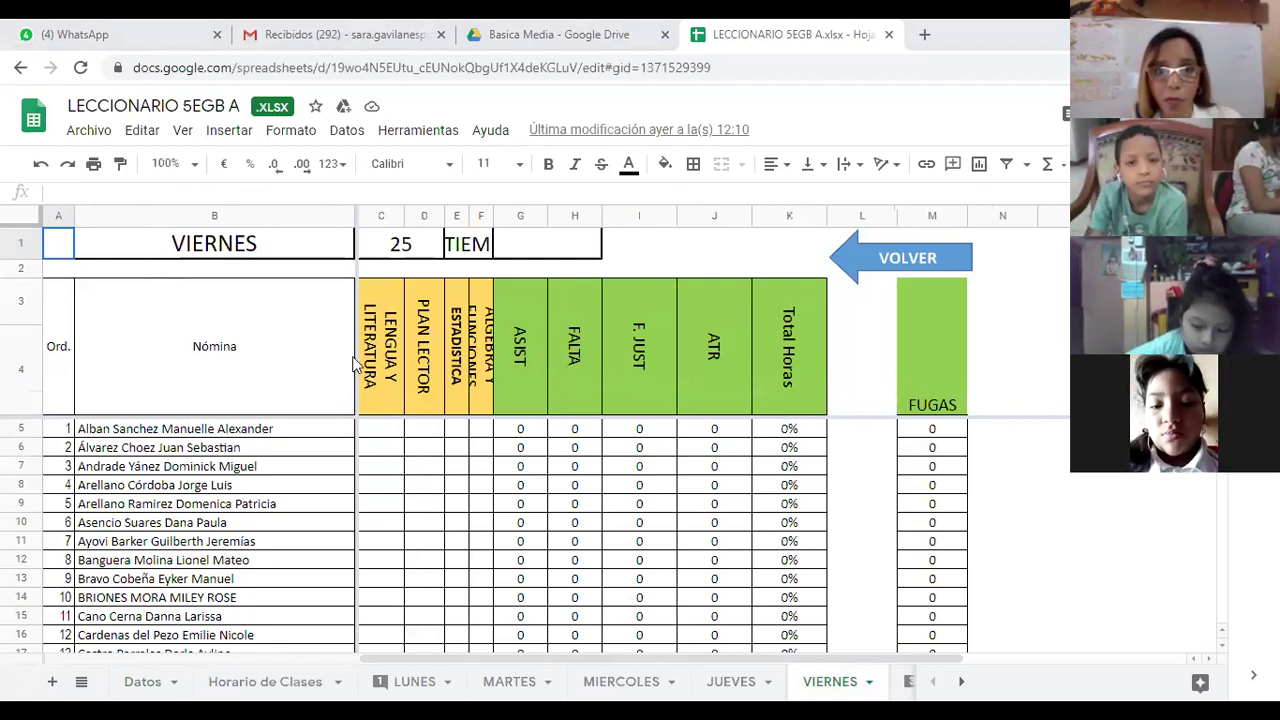
scroll(355, 365, "down", 1)
scroll(355, 365, "up", 1)
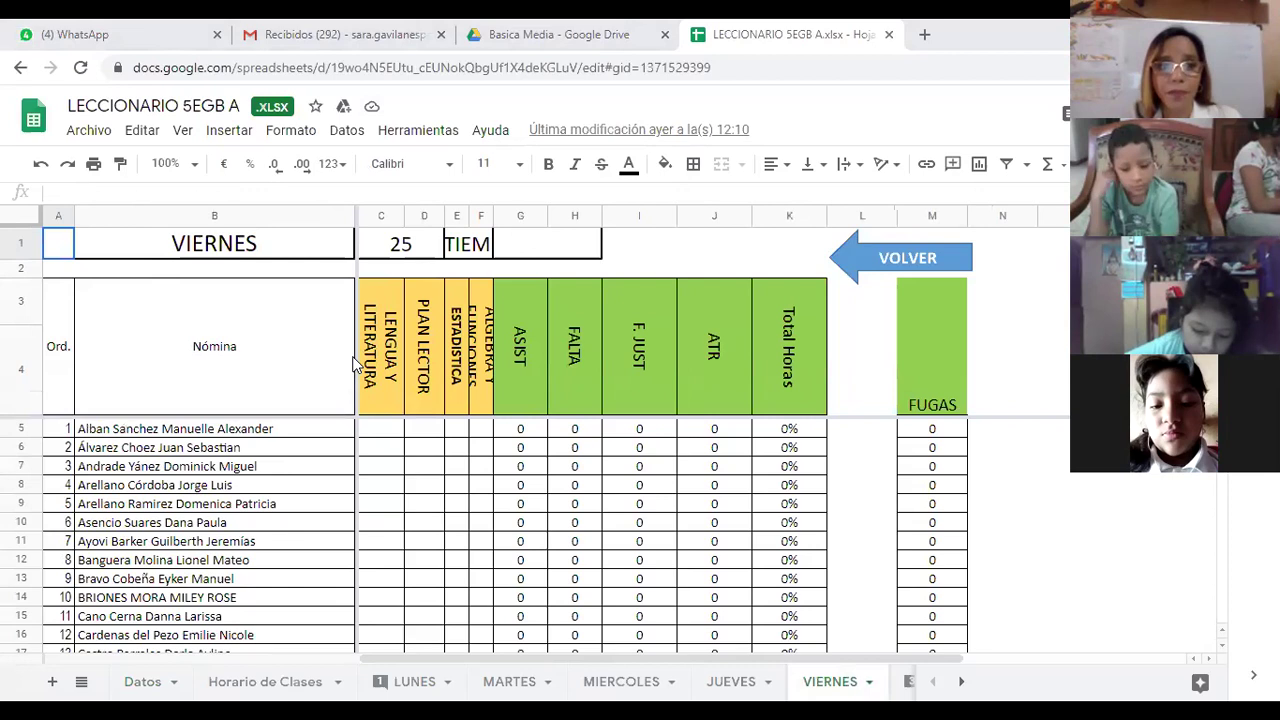
Enter attendance mark A for students 1 to 5 in the Lengua y Literatura column, cells C5 to C9.
left_click(380, 428)
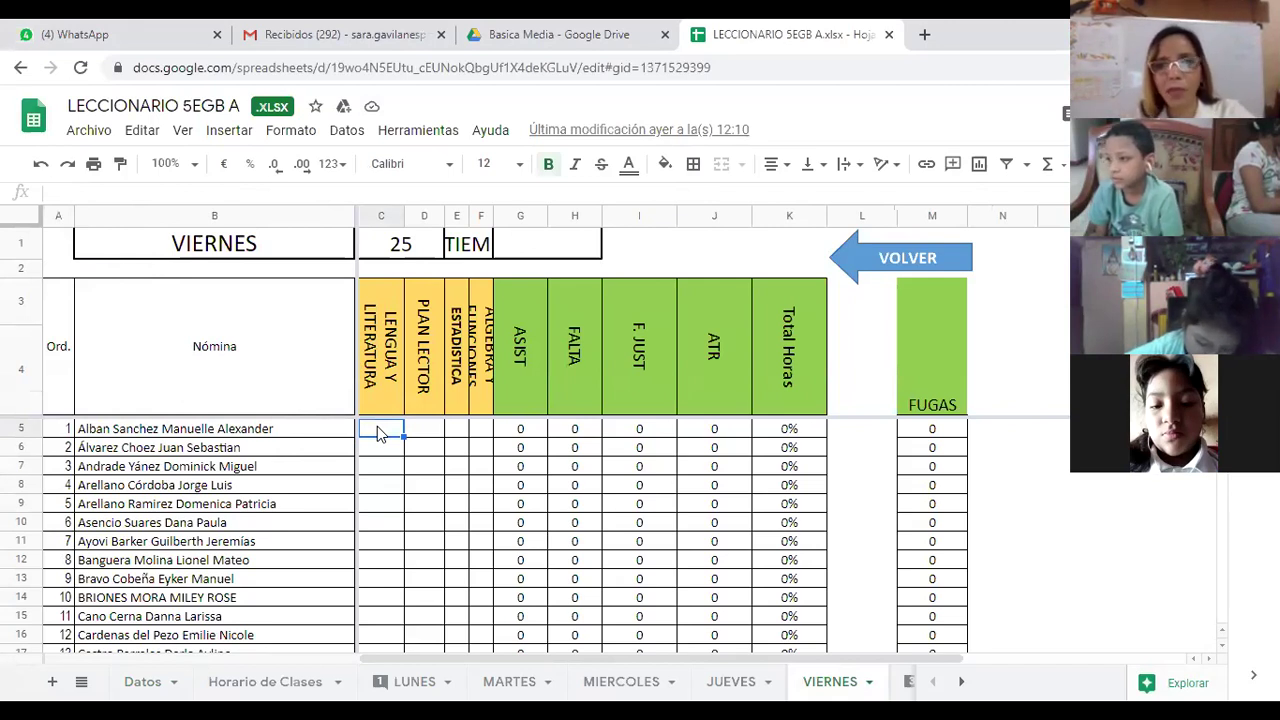
double_click(380, 428)
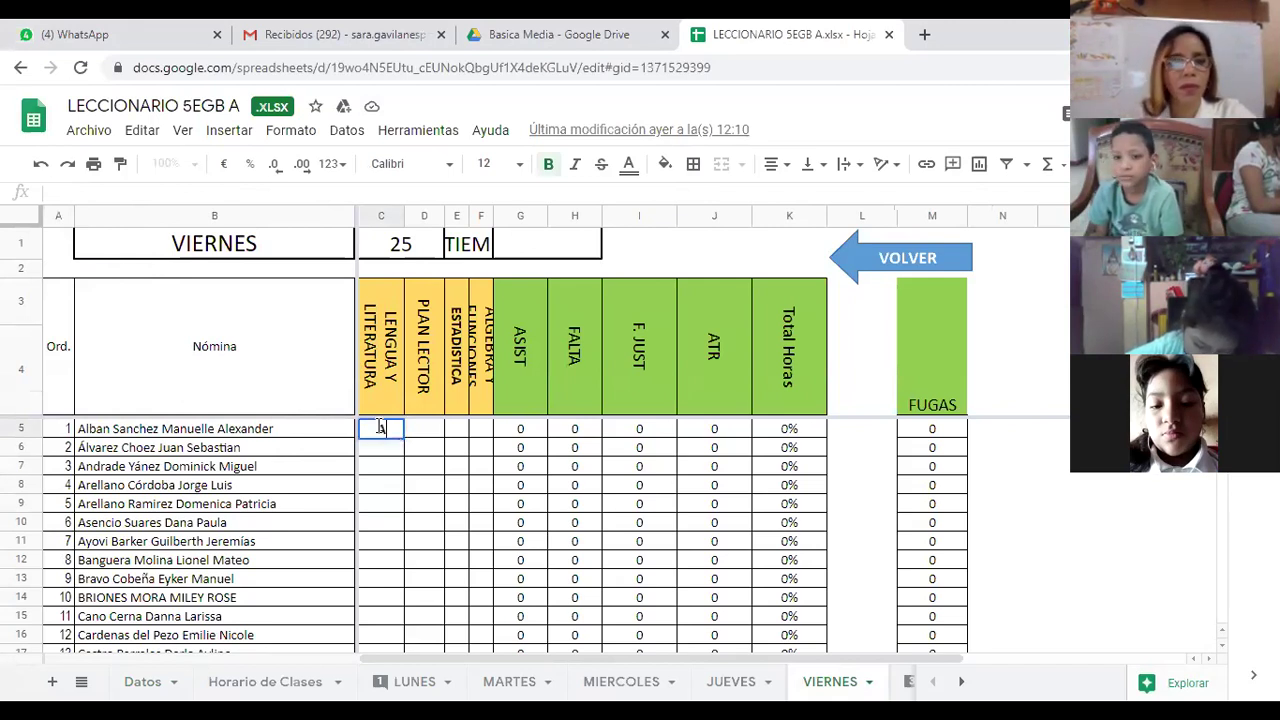
key("Return")
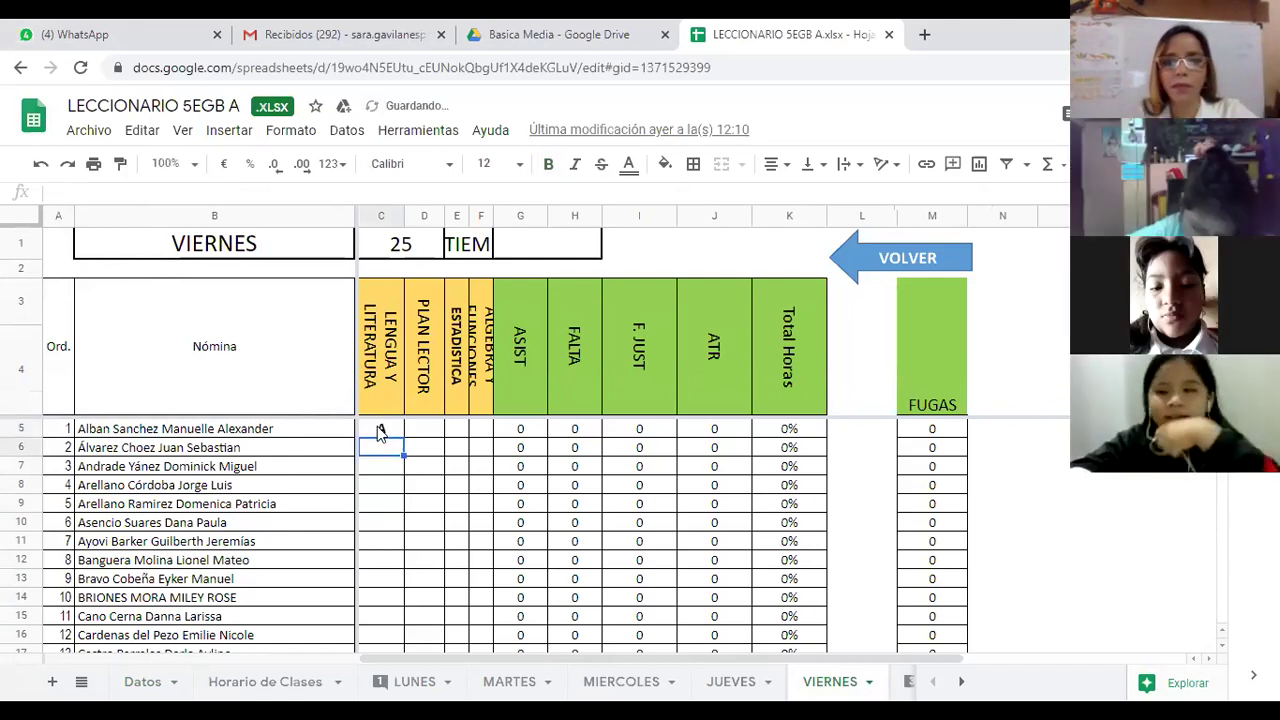
type("A")
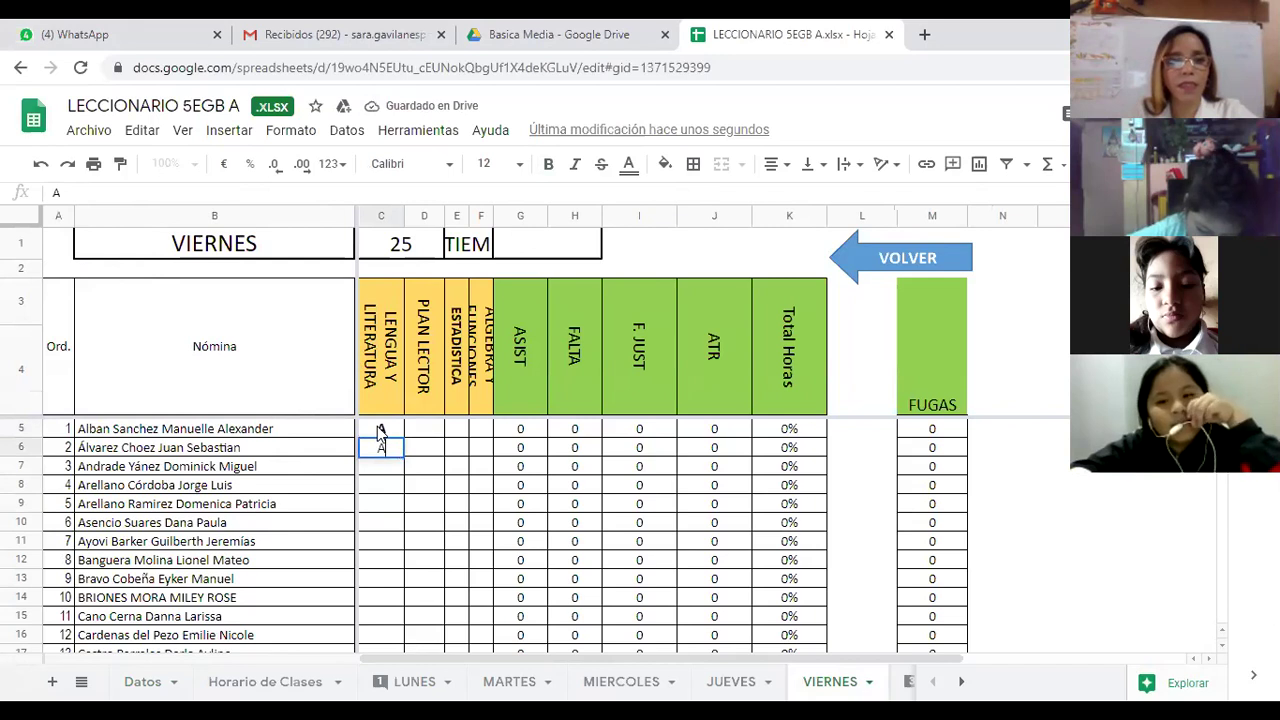
key("Return")
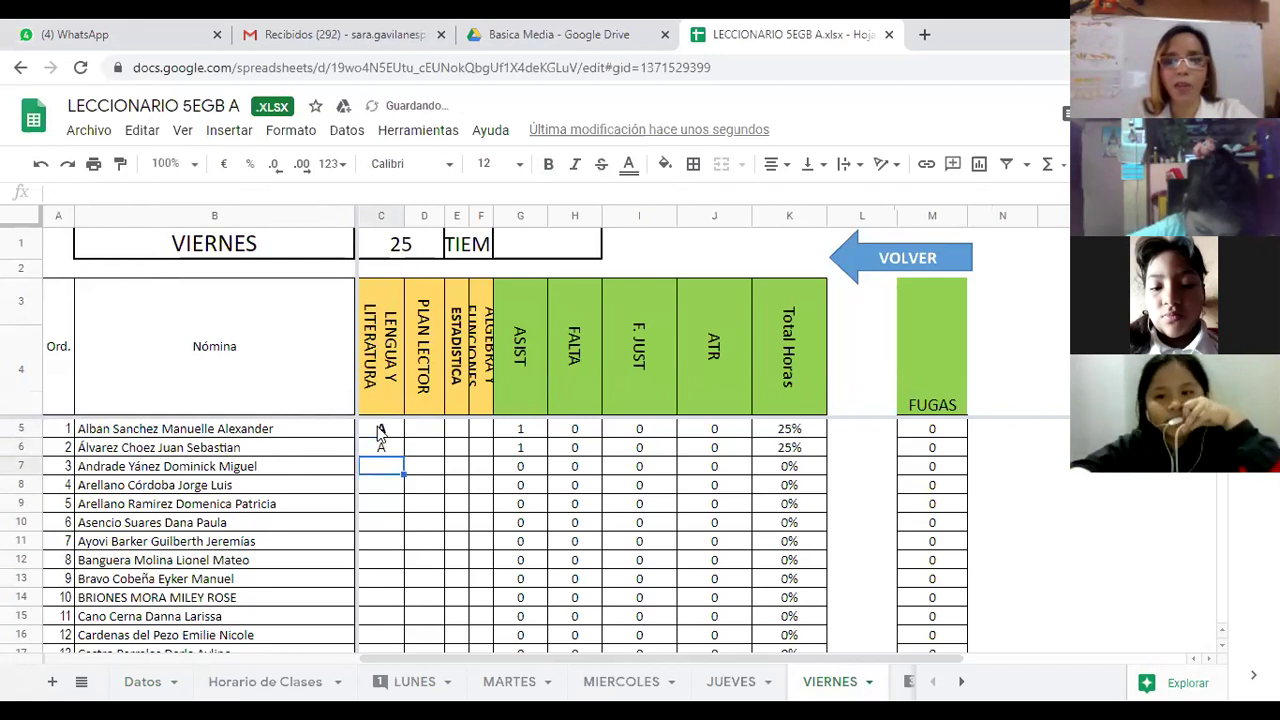
type("A")
key("Return")
type("A")
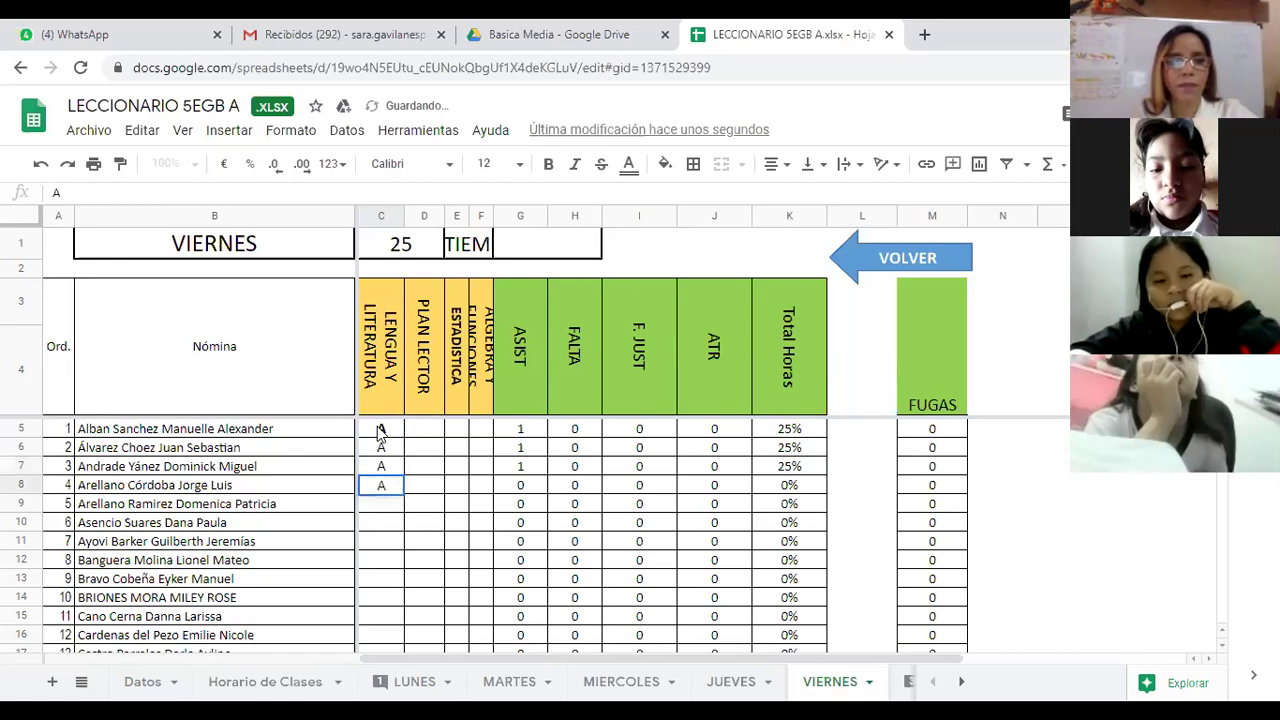
key("Return")
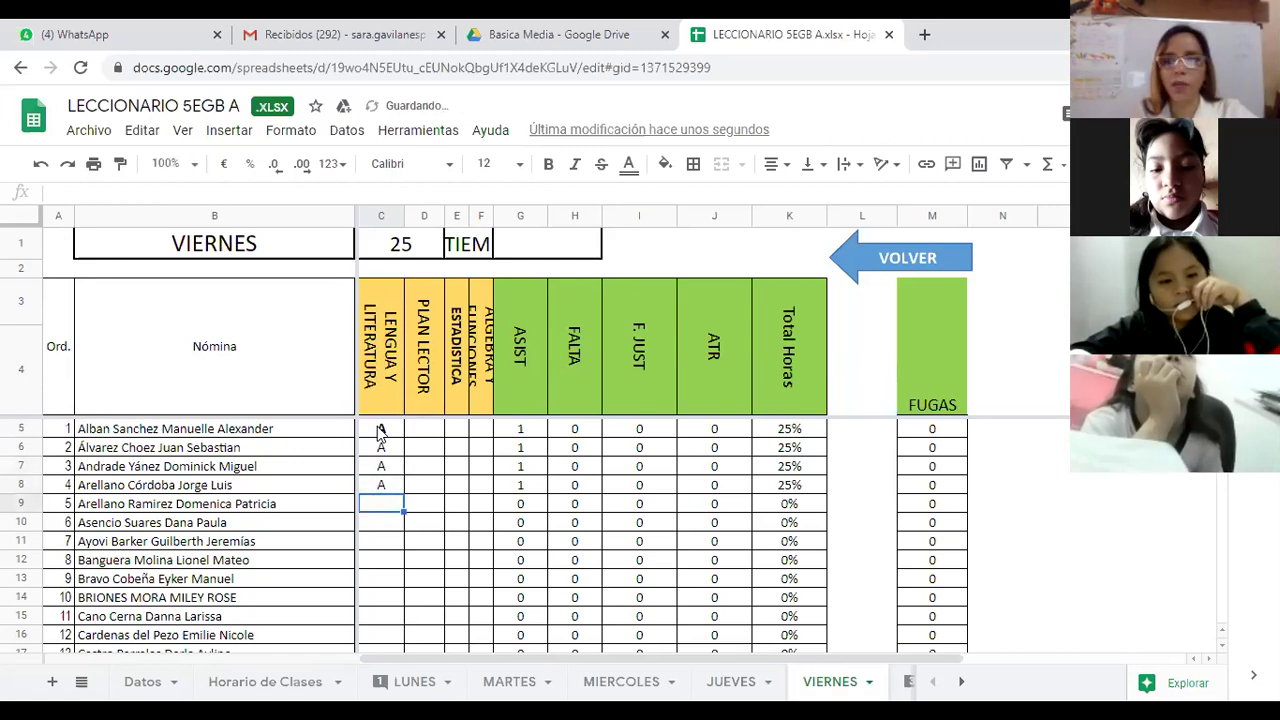
type("A")
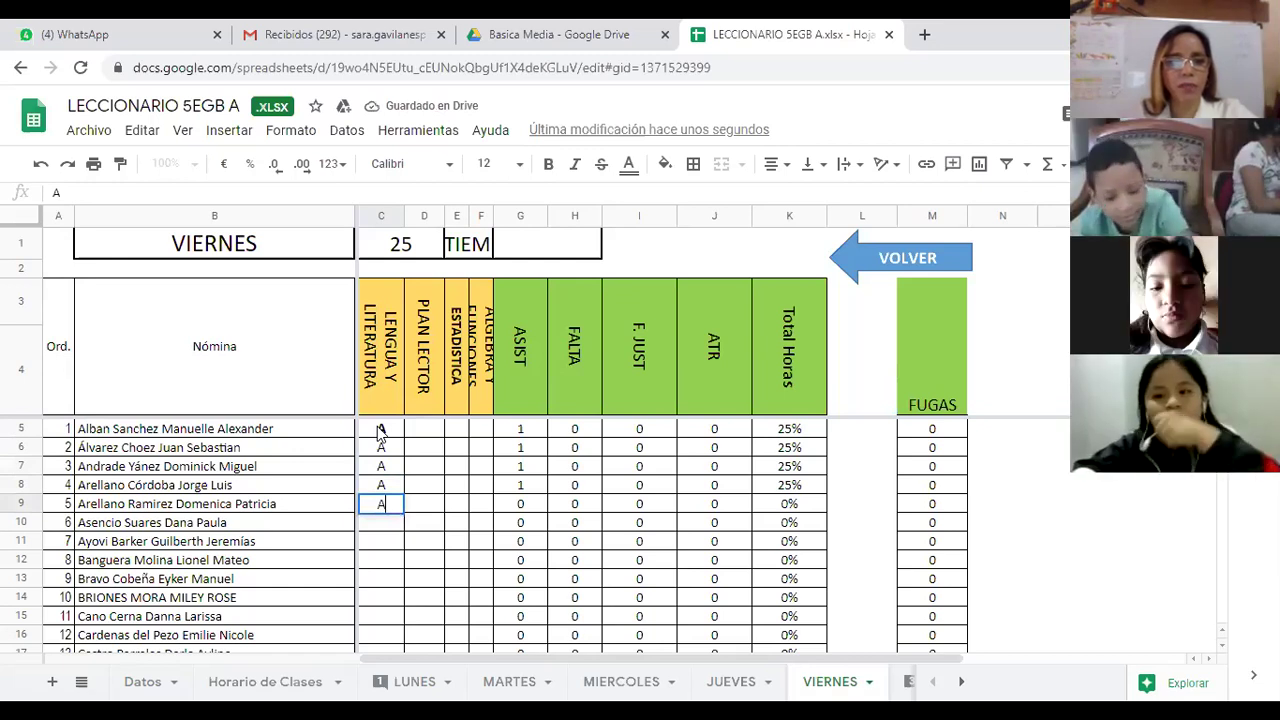
key("Return")
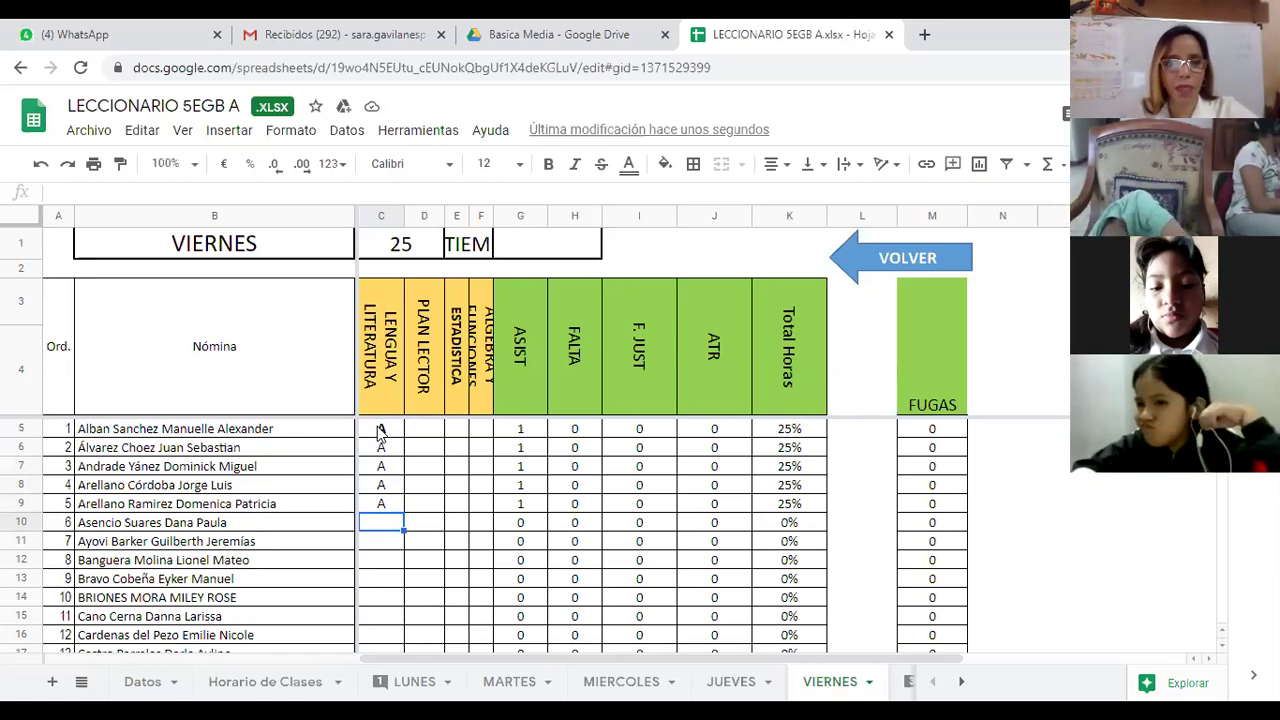
Mark students 6 and 7 absent with F in the Lengua y Literatura column, cells C10 and C11.
type("F")
key("Return")
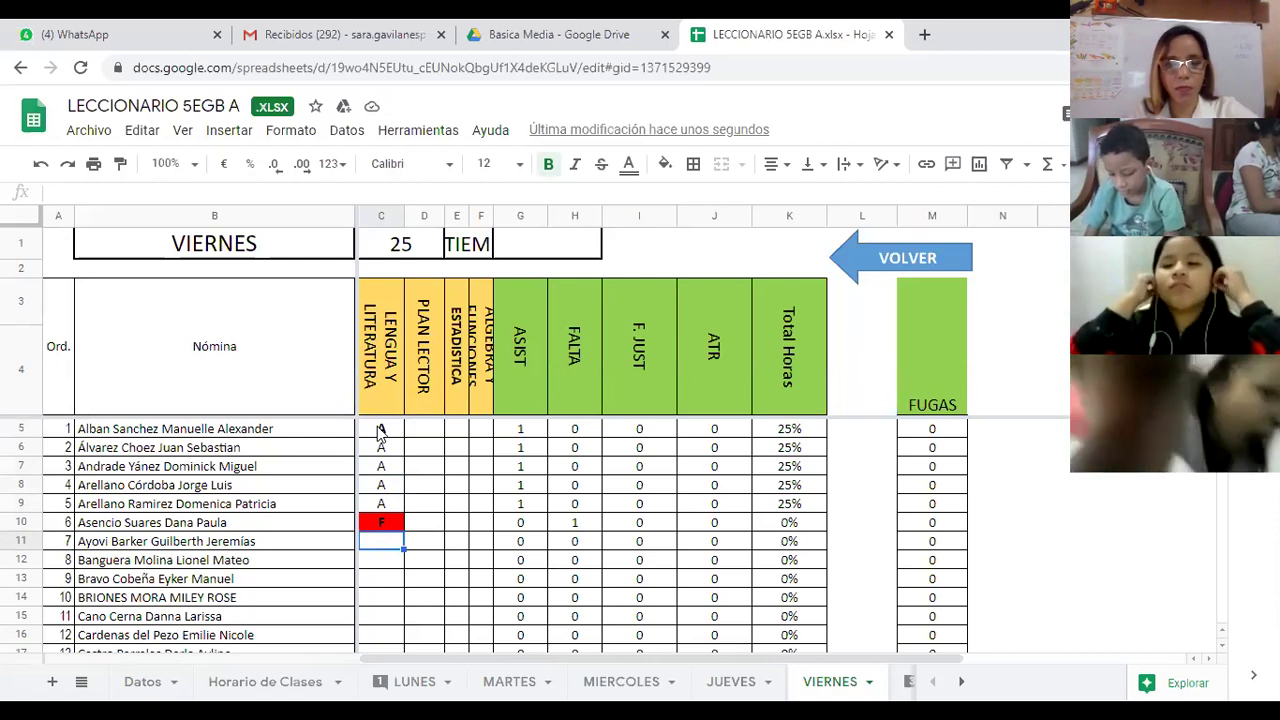
type("F")
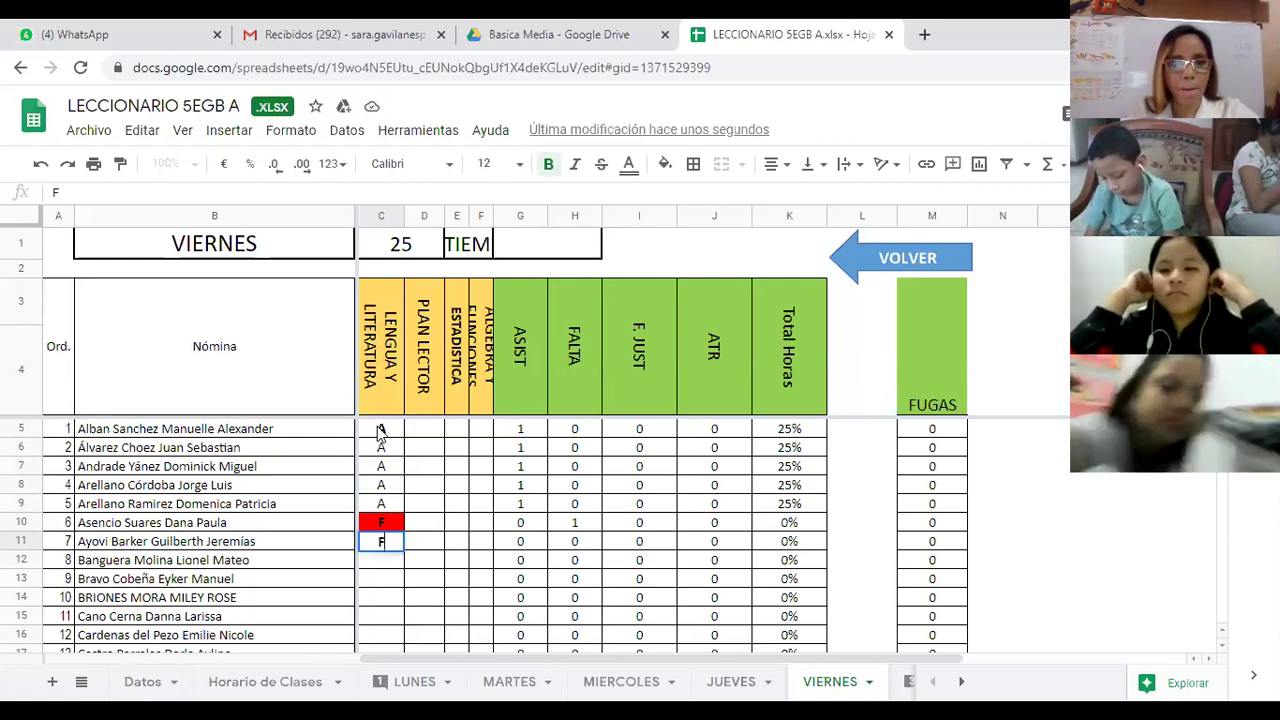
key("Return")
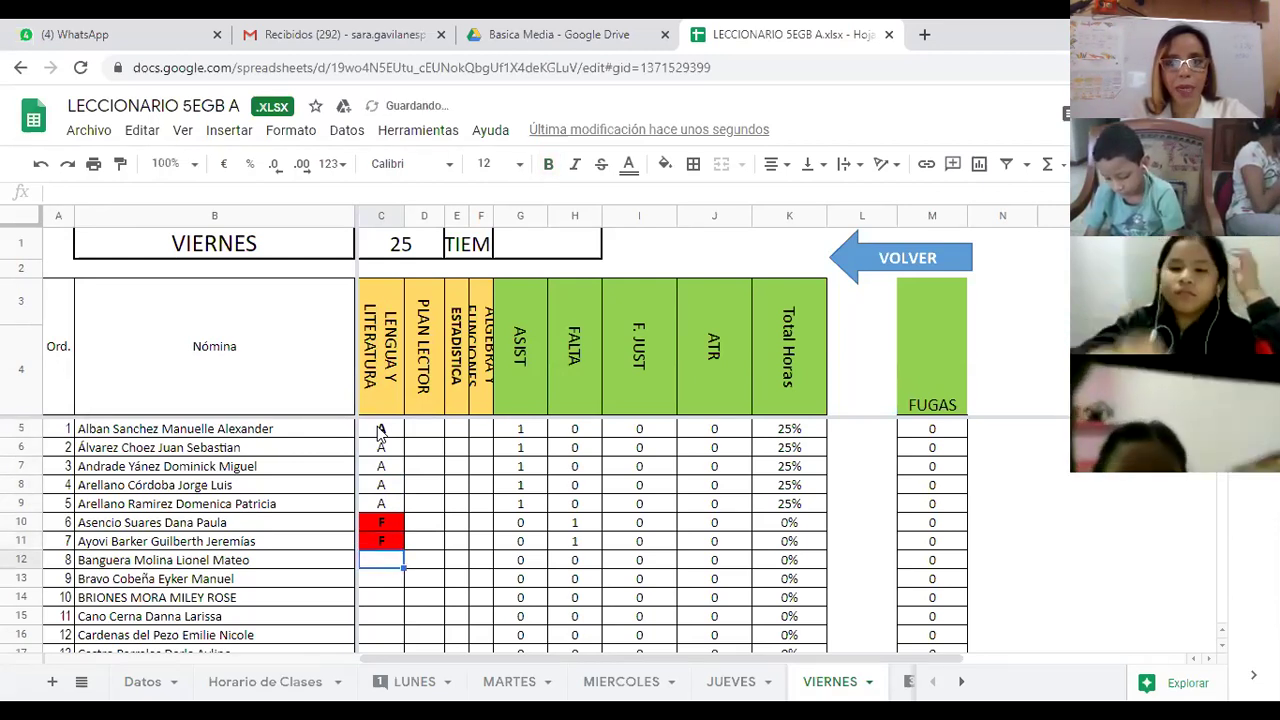
Enter attendance mark A for students 8 to 10 in the Lengua y Literatura column, cells C12 to C14.
type("A")
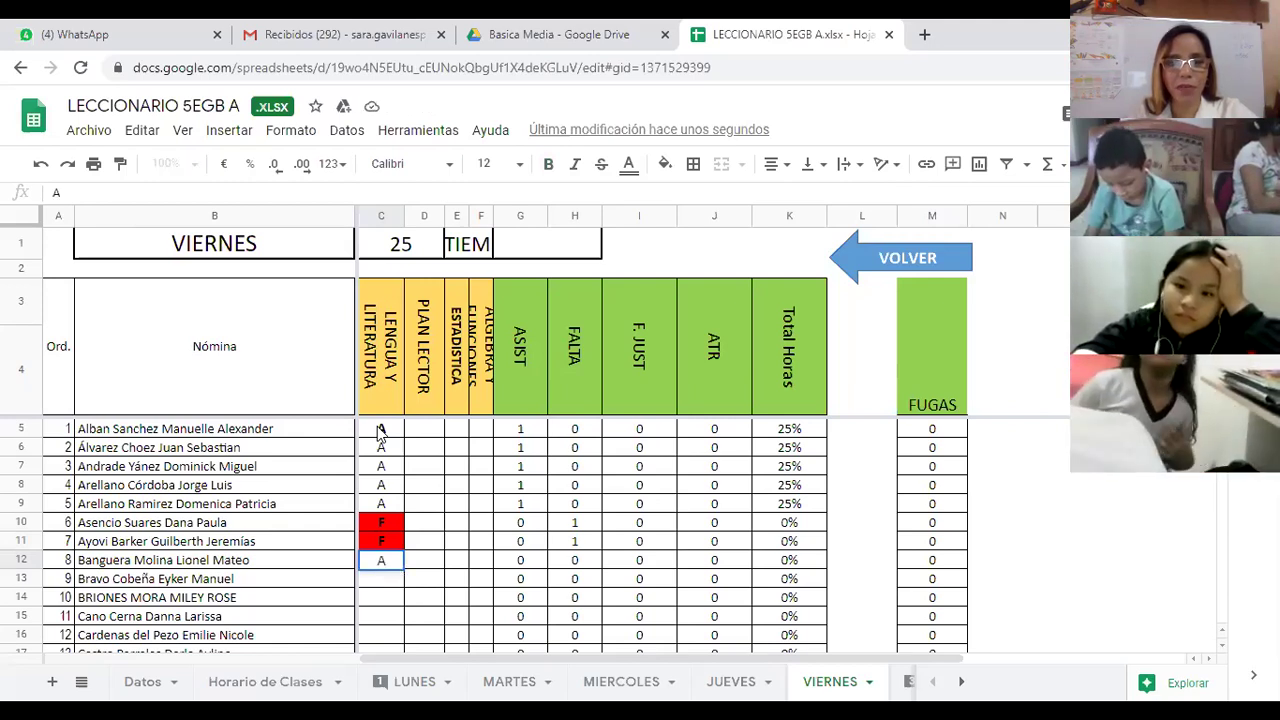
key("Return")
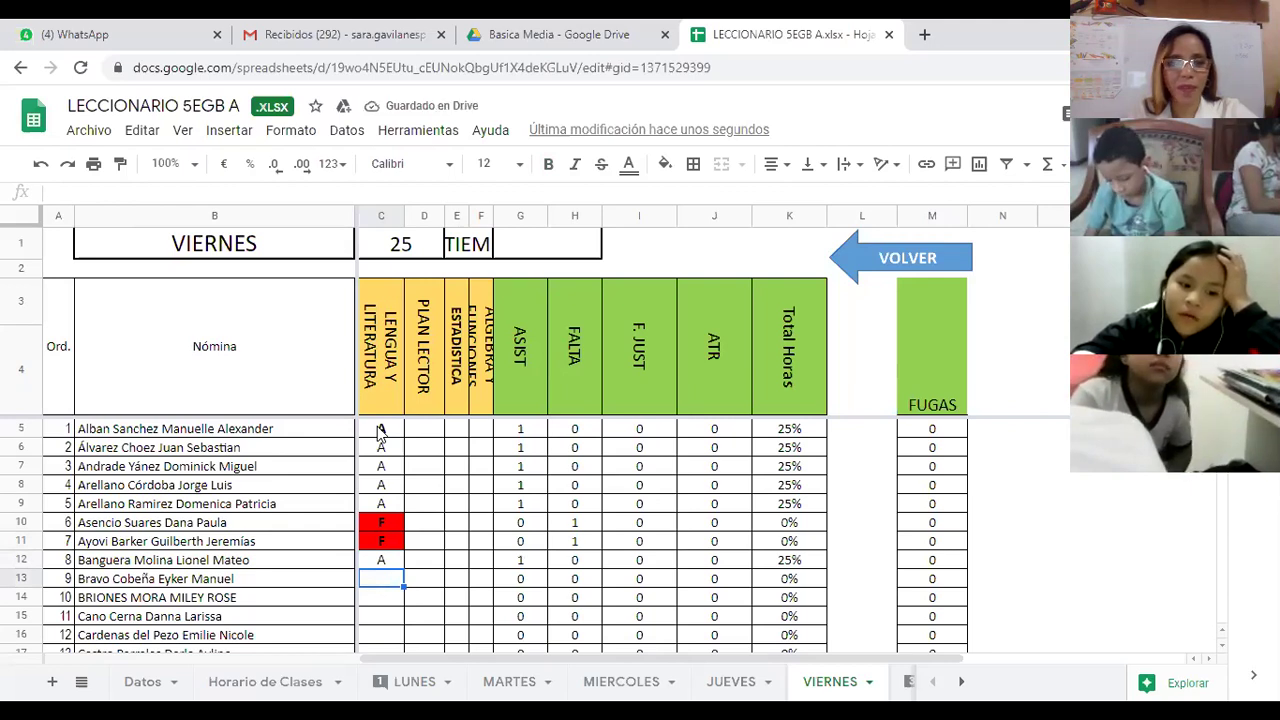
type("A")
key("Return")
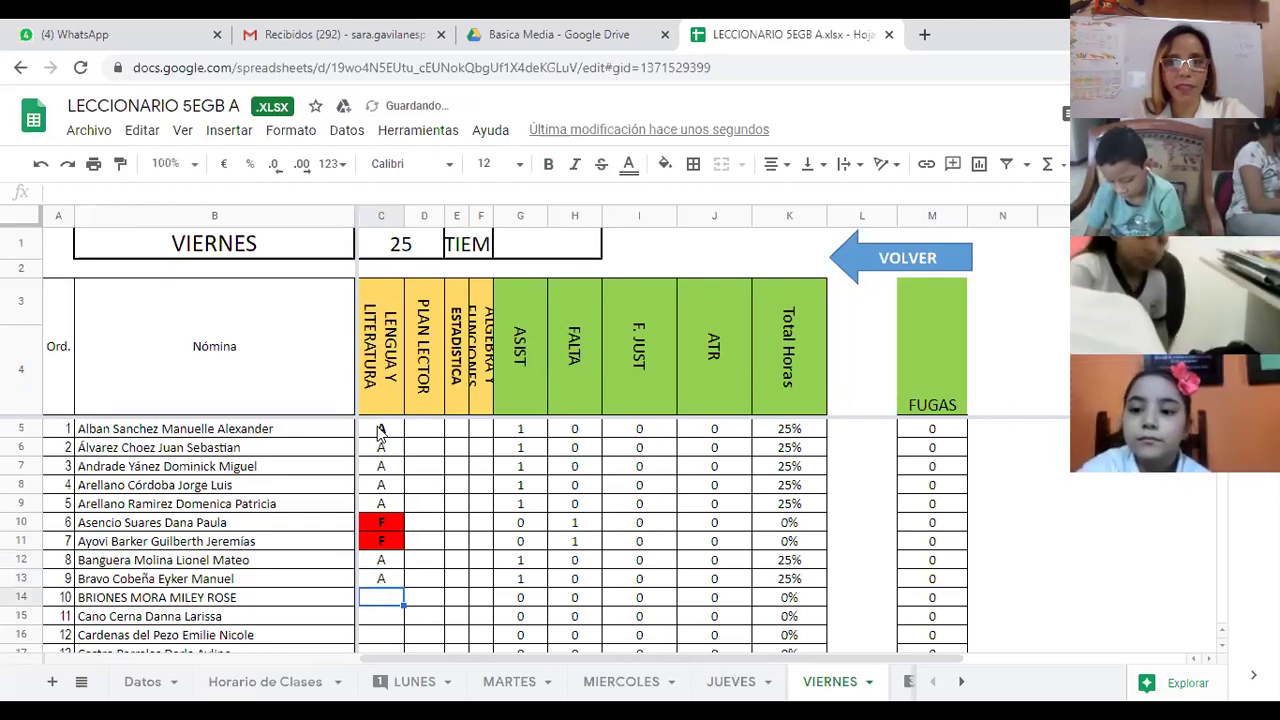
type("A")
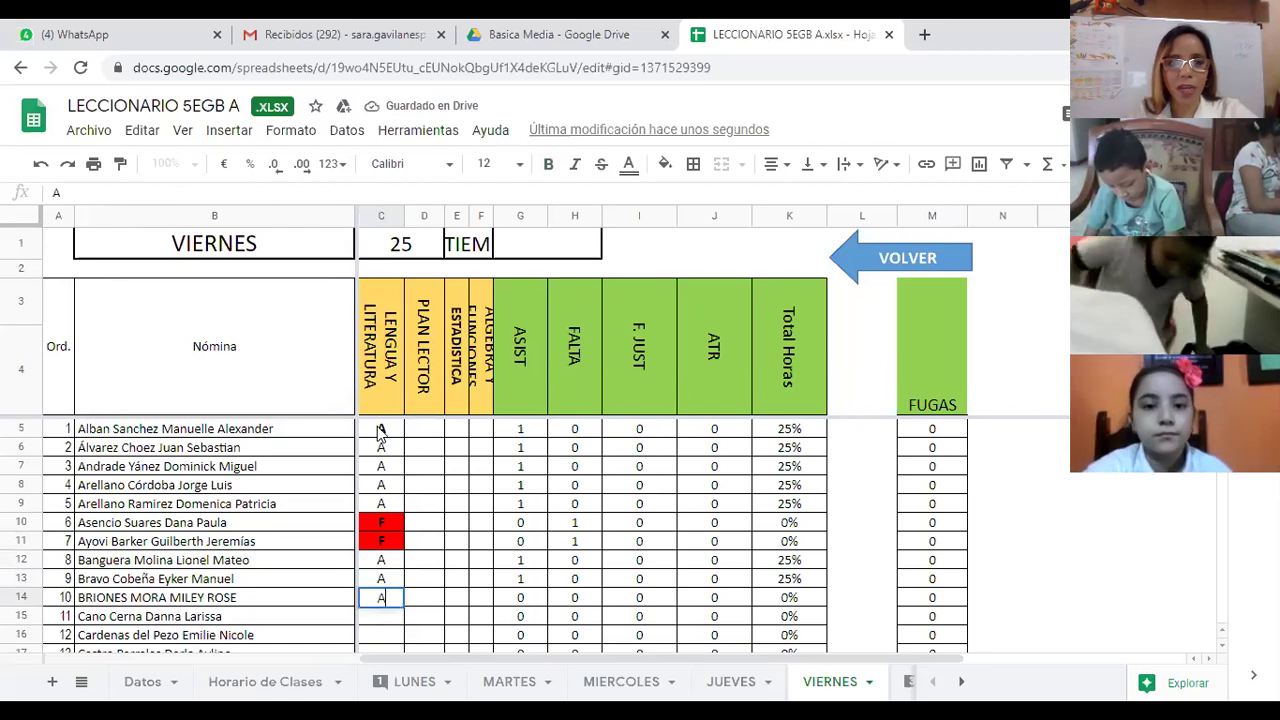
key("Return")
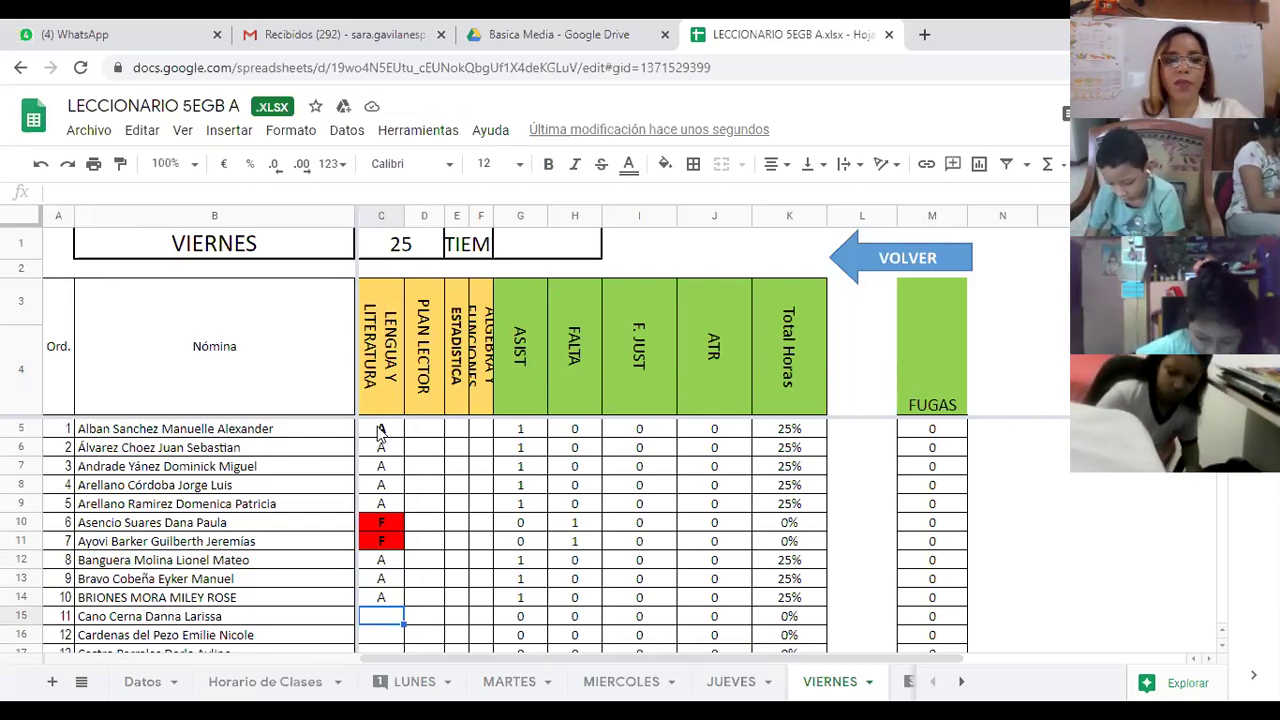
Enter attendance mark A for students 11 to 14 in the Lengua y Literatura column, cells C15 to C18.
scroll(380, 432, "down", 1)
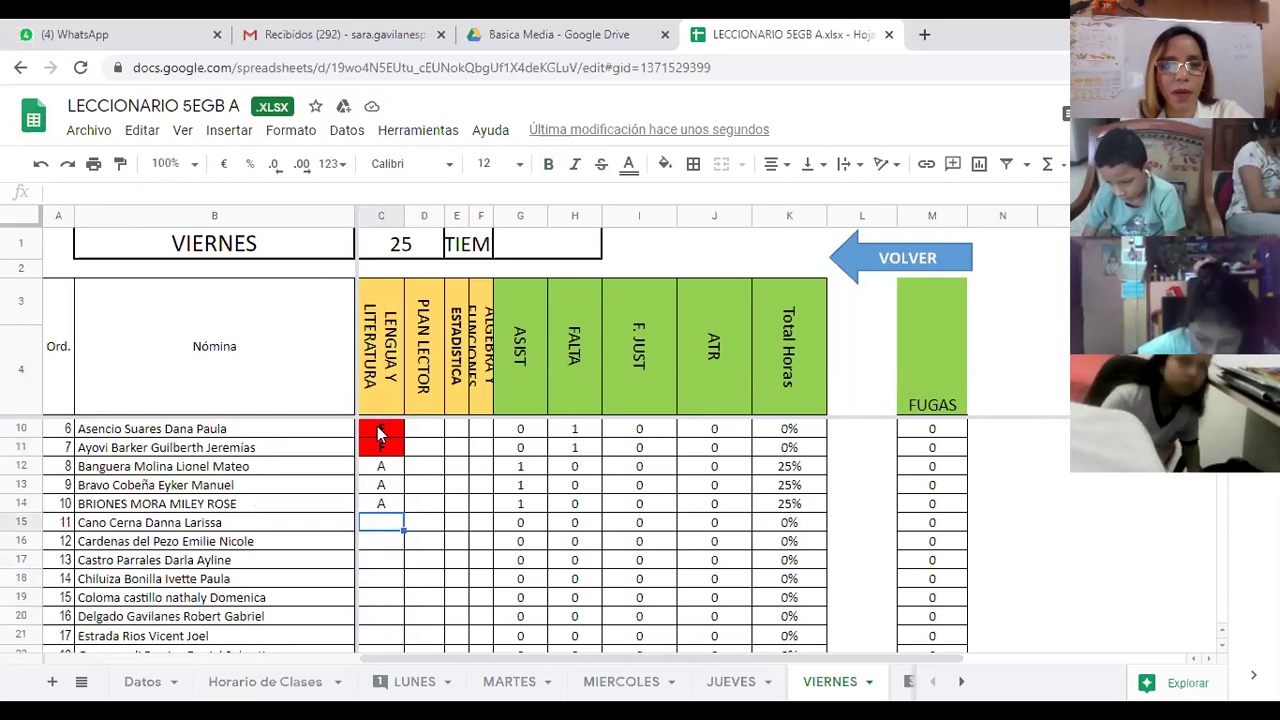
scroll(380, 432, "down", 1)
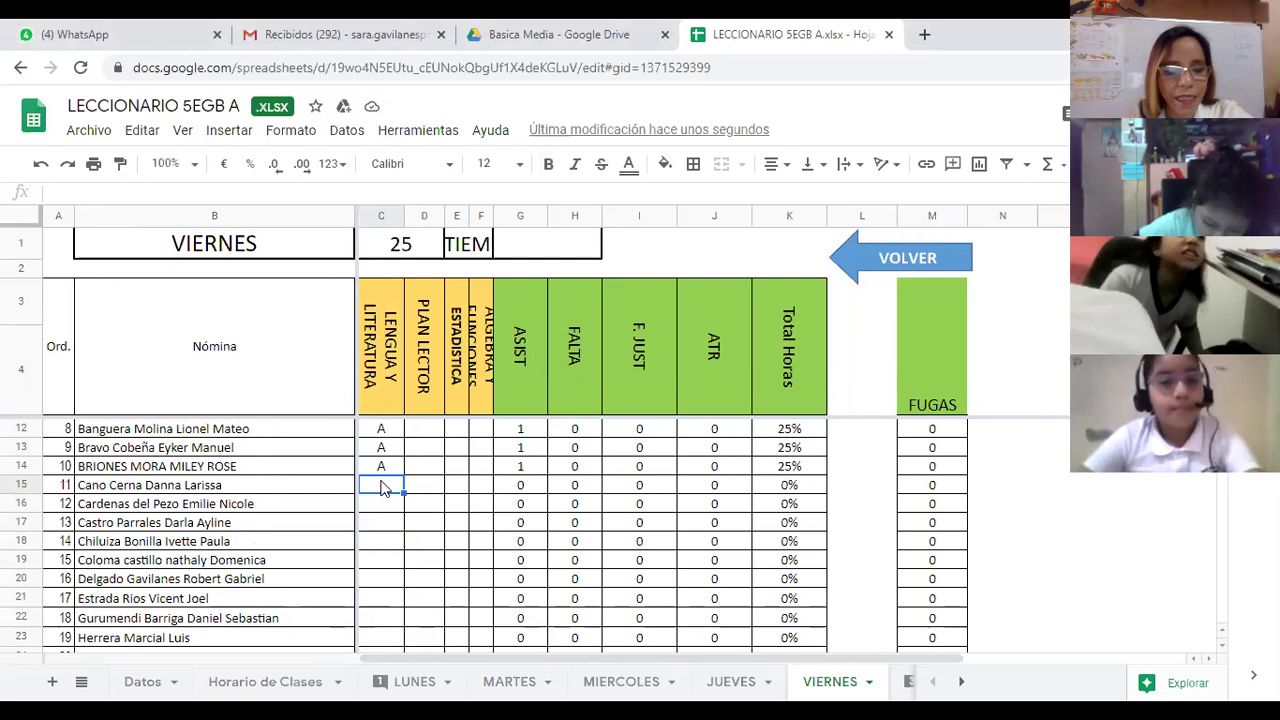
type("A")
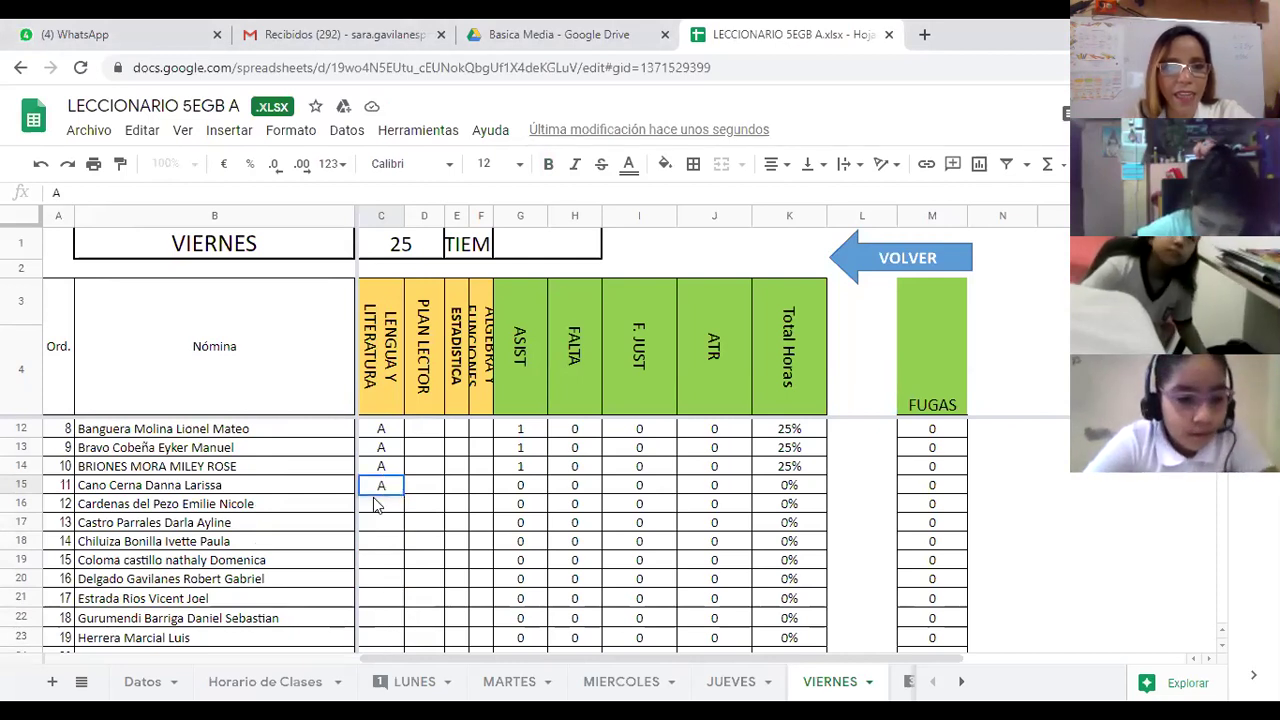
left_click(385, 508)
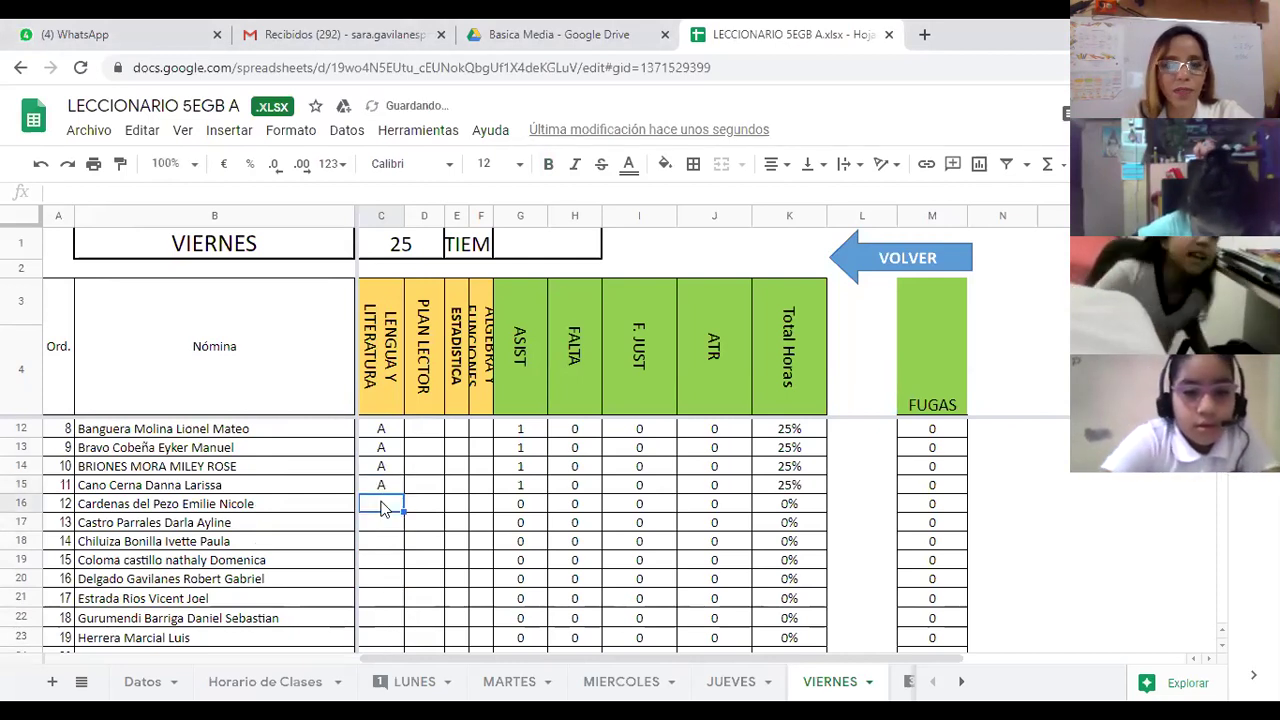
type("A")
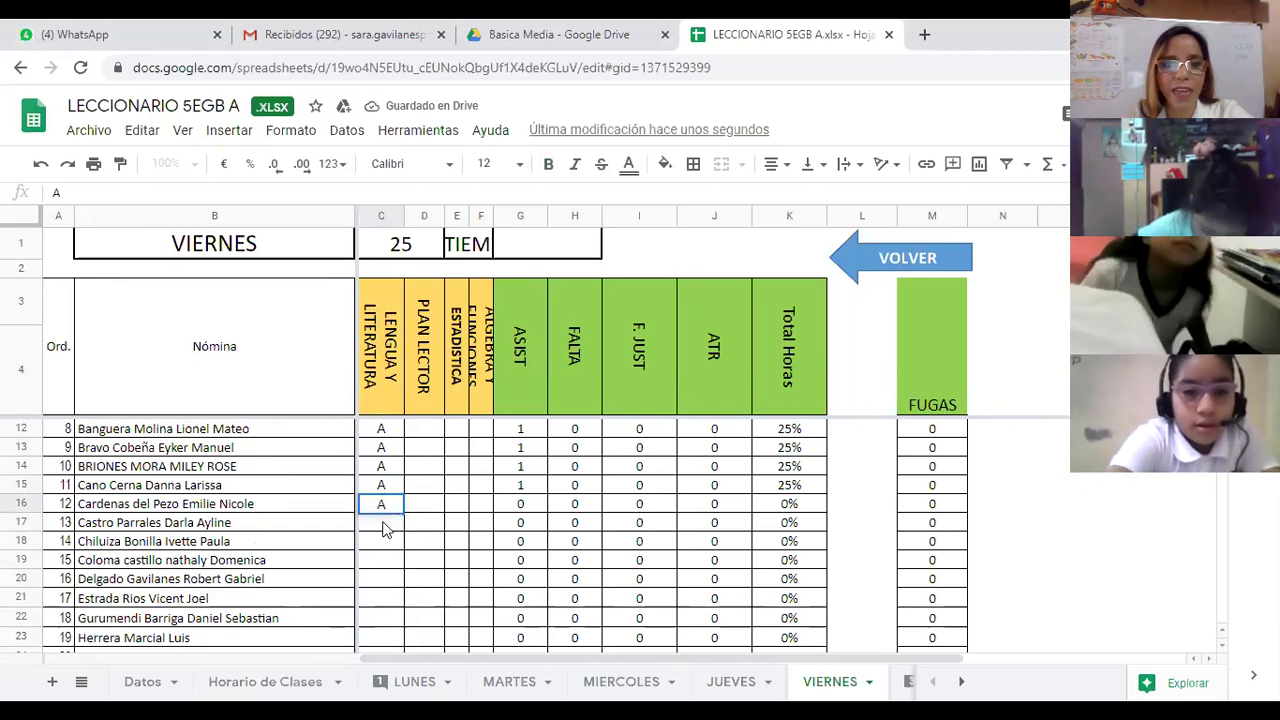
left_click(385, 527)
type("A")
left_click(385, 545)
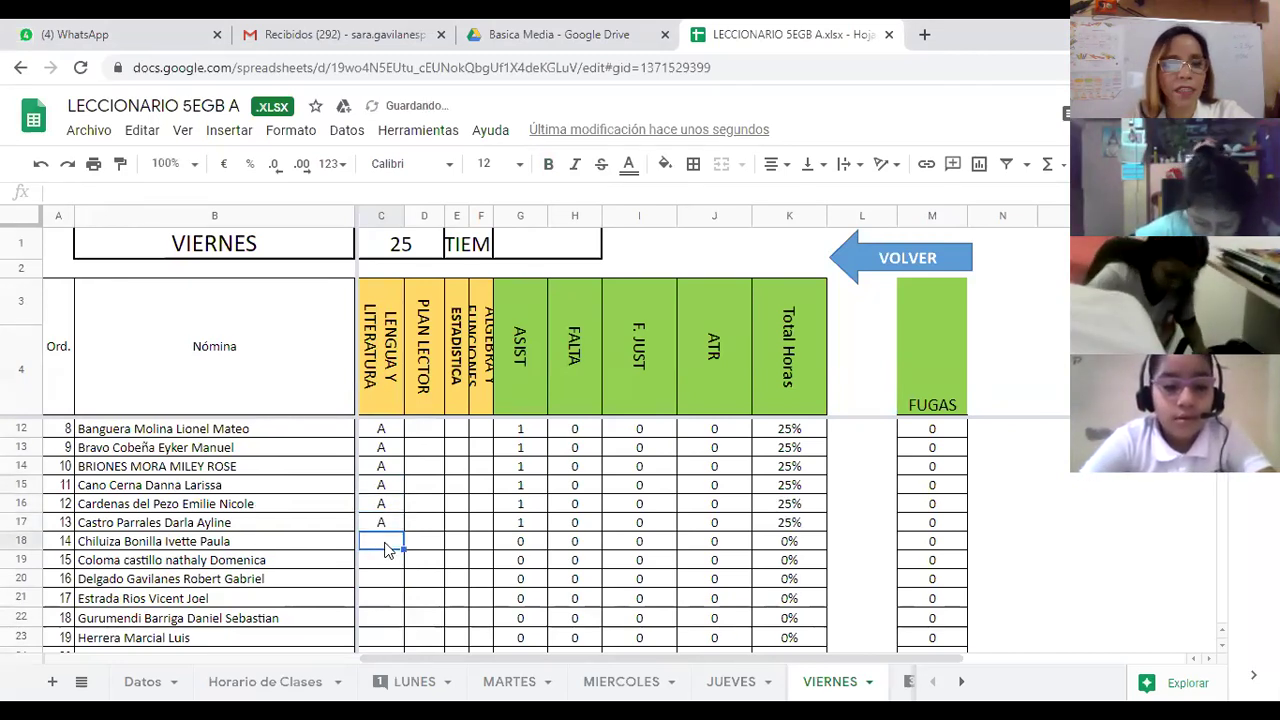
type("A")
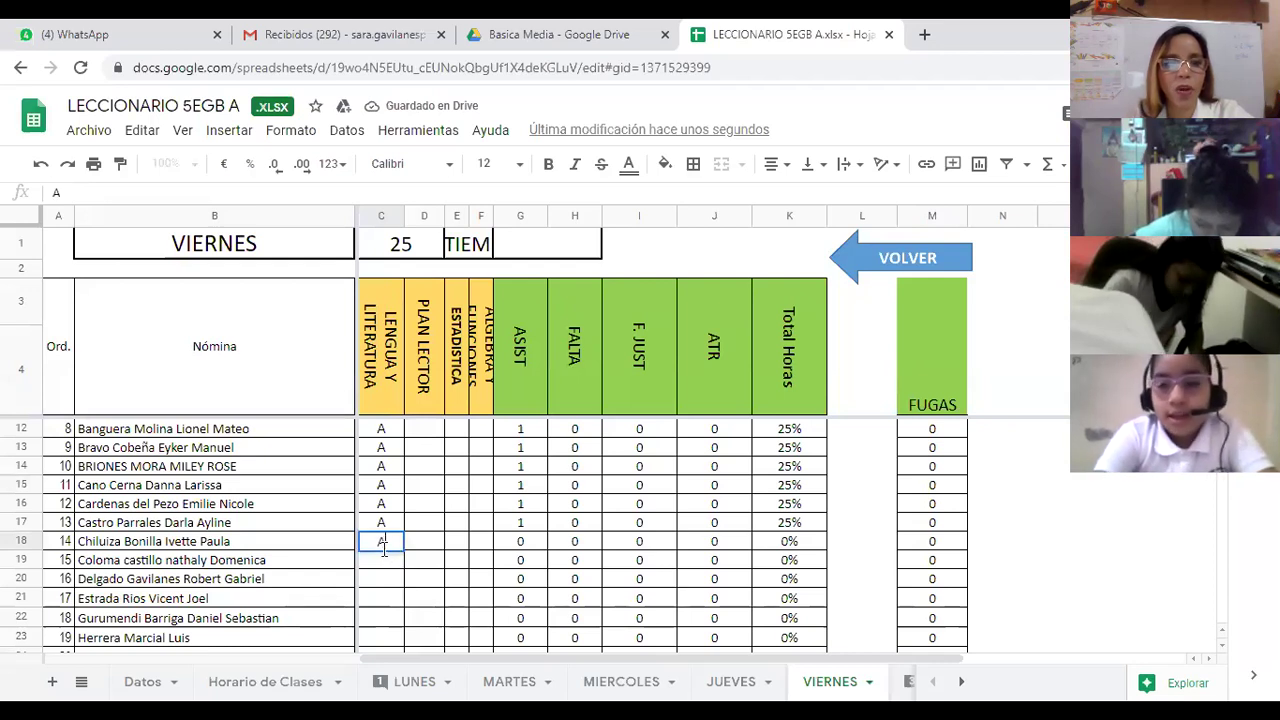
Enter attendance mark A for students 15 to 18 in the Lengua y Literatura column, cells C19 to C22.
left_click(381, 567)
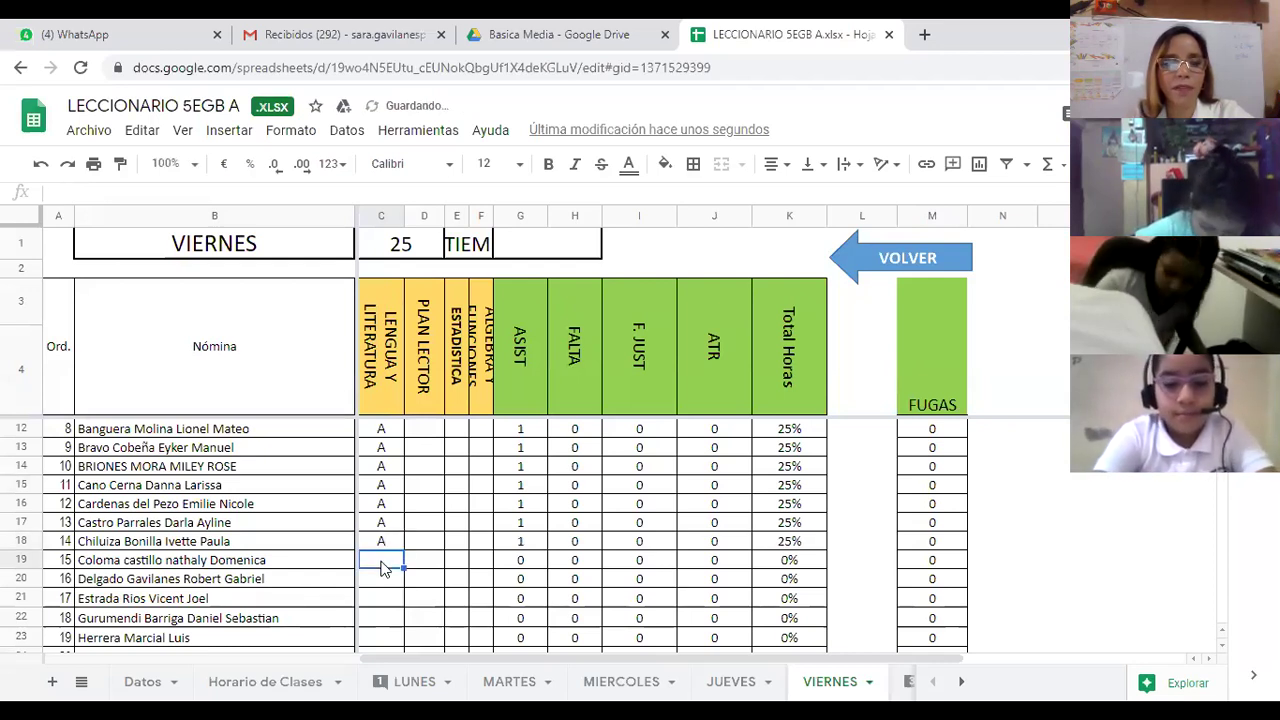
type("A")
left_click(381, 586)
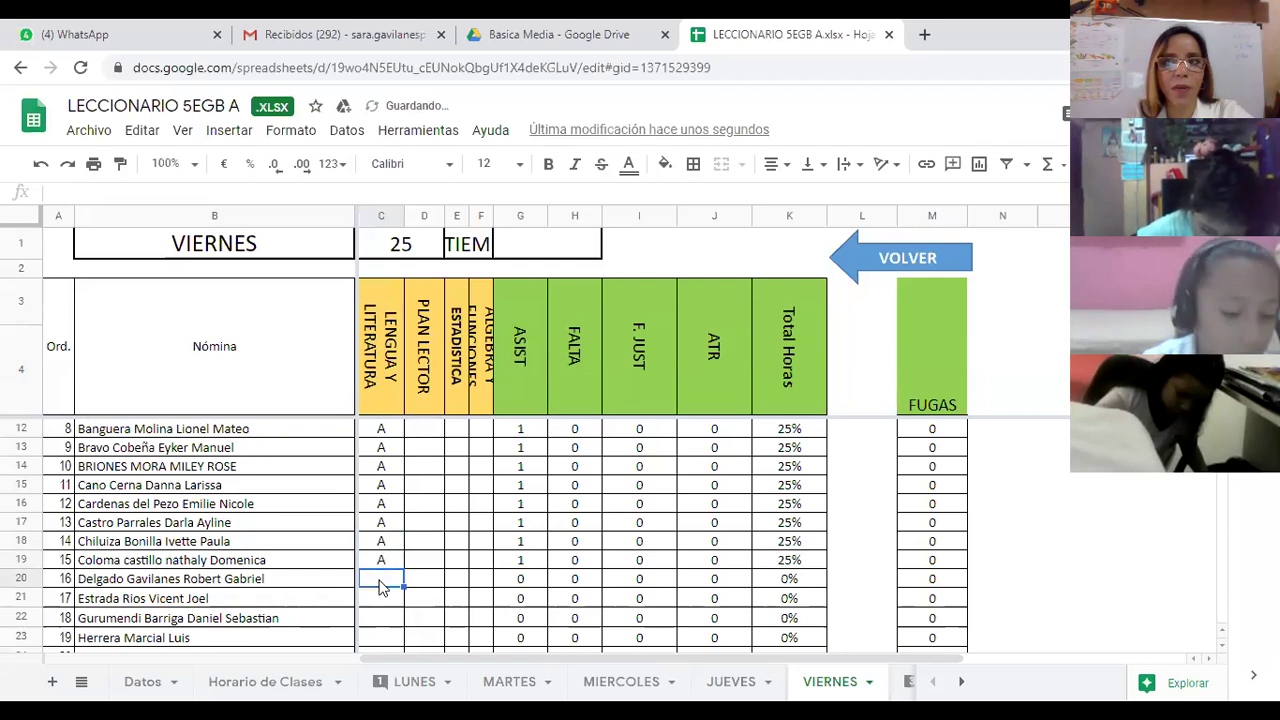
type("A")
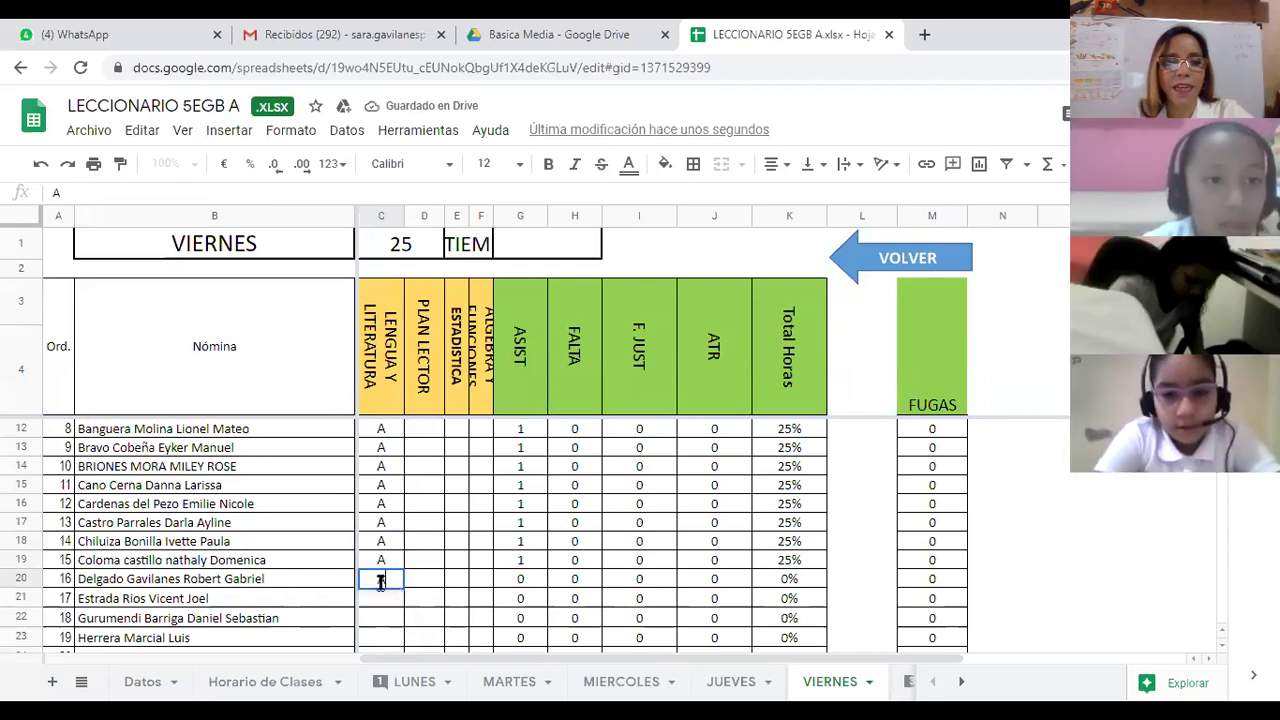
left_click(381, 600)
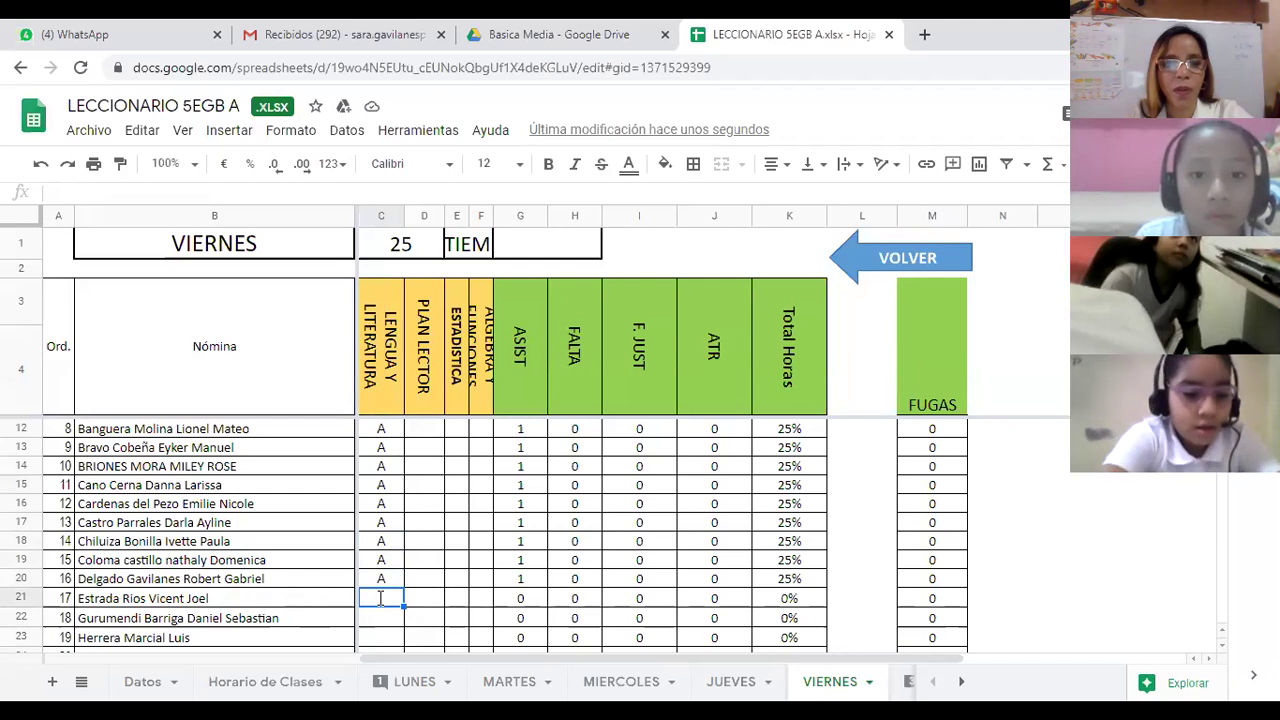
type("A")
left_click(383, 620)
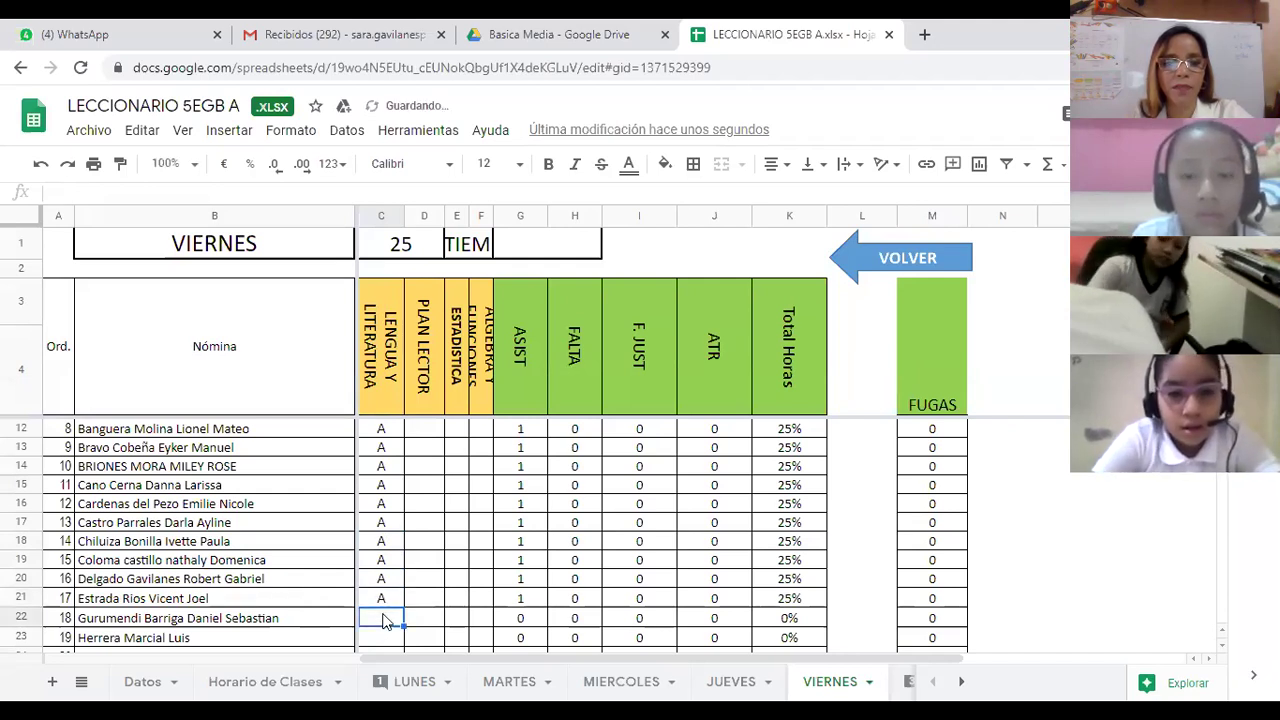
type("A")
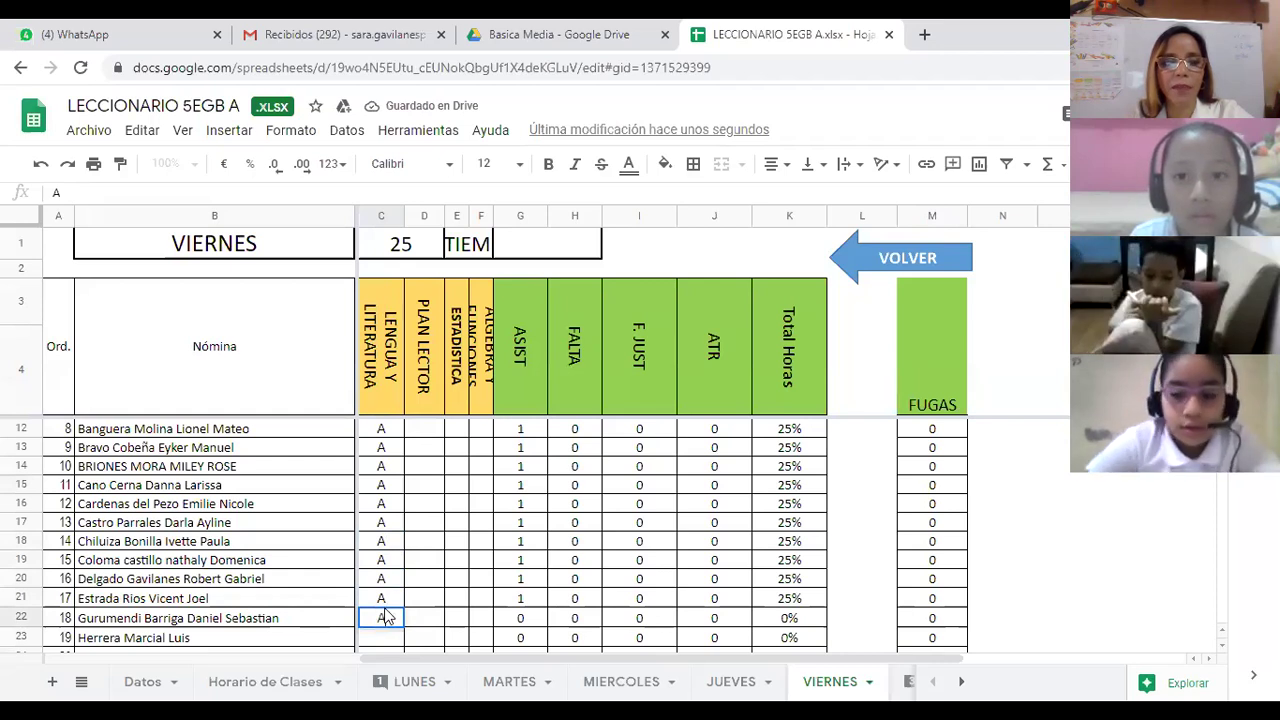
scroll(414, 564, "down", 3)
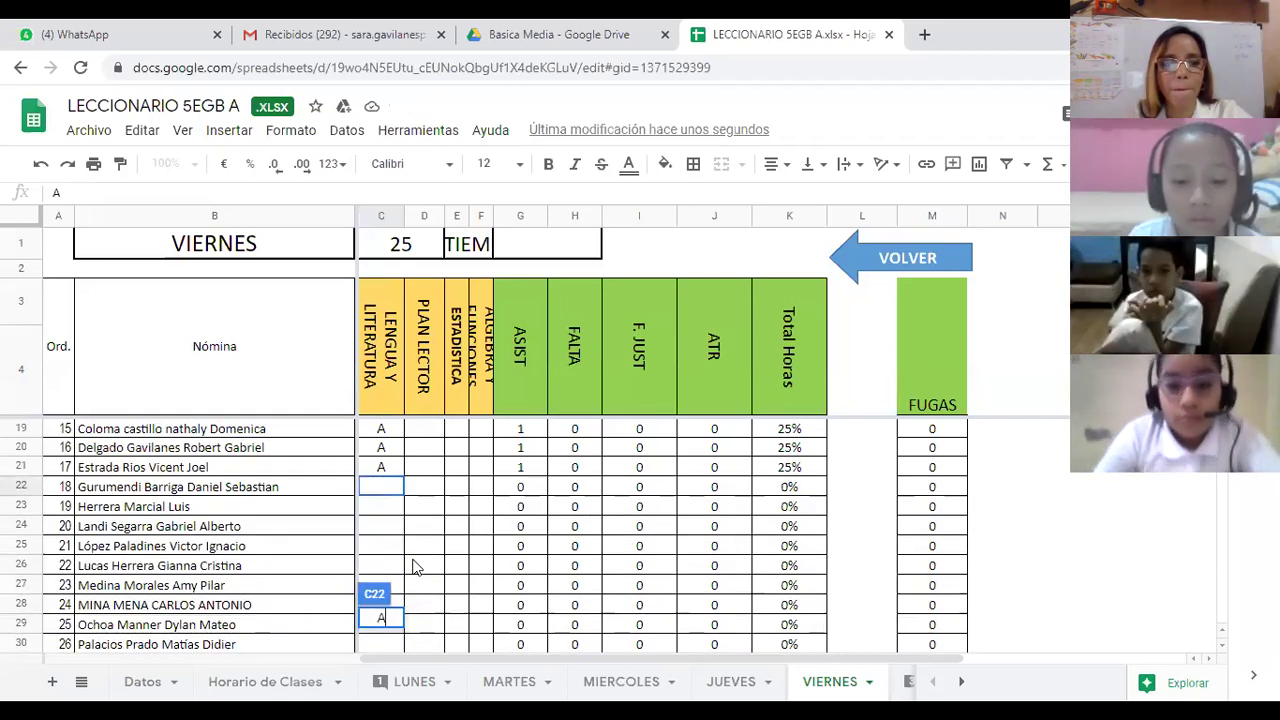
scroll(414, 565, "down", 1)
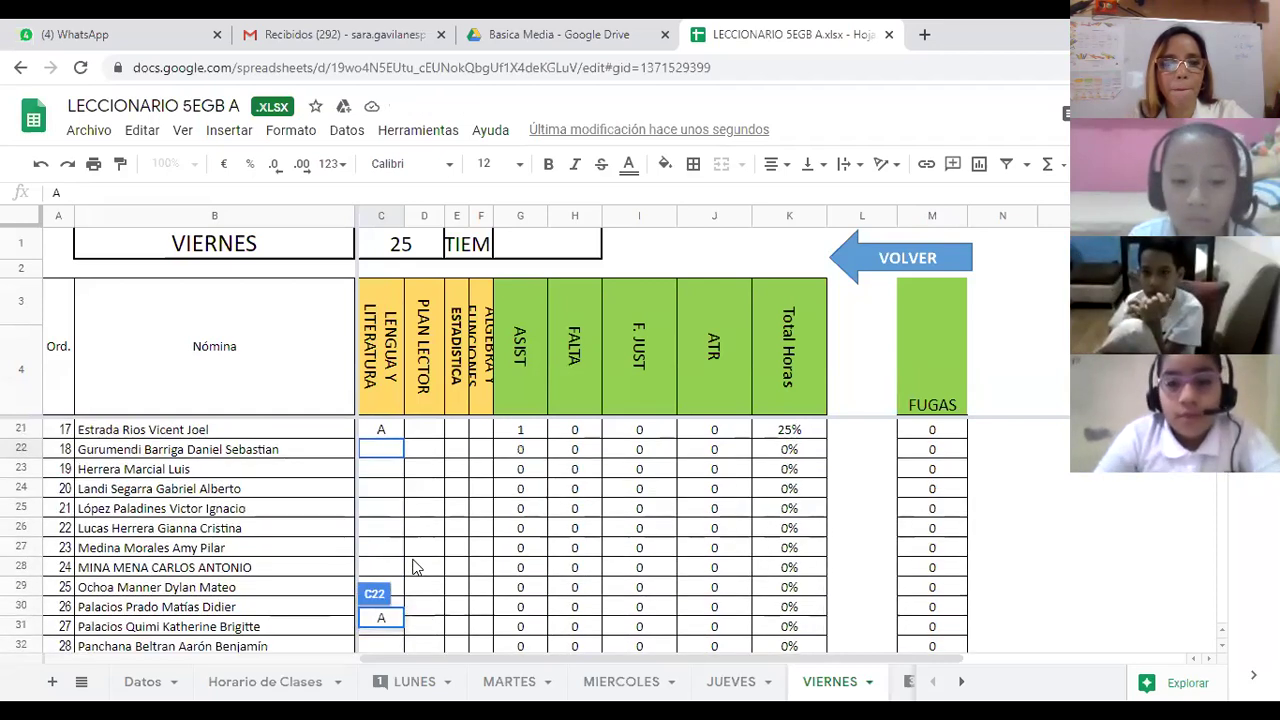
left_click(387, 455)
Enter attendance mark A for students 19 to 23 in the Lengua y Literatura column, cells C23 to C27.
left_click(390, 474)
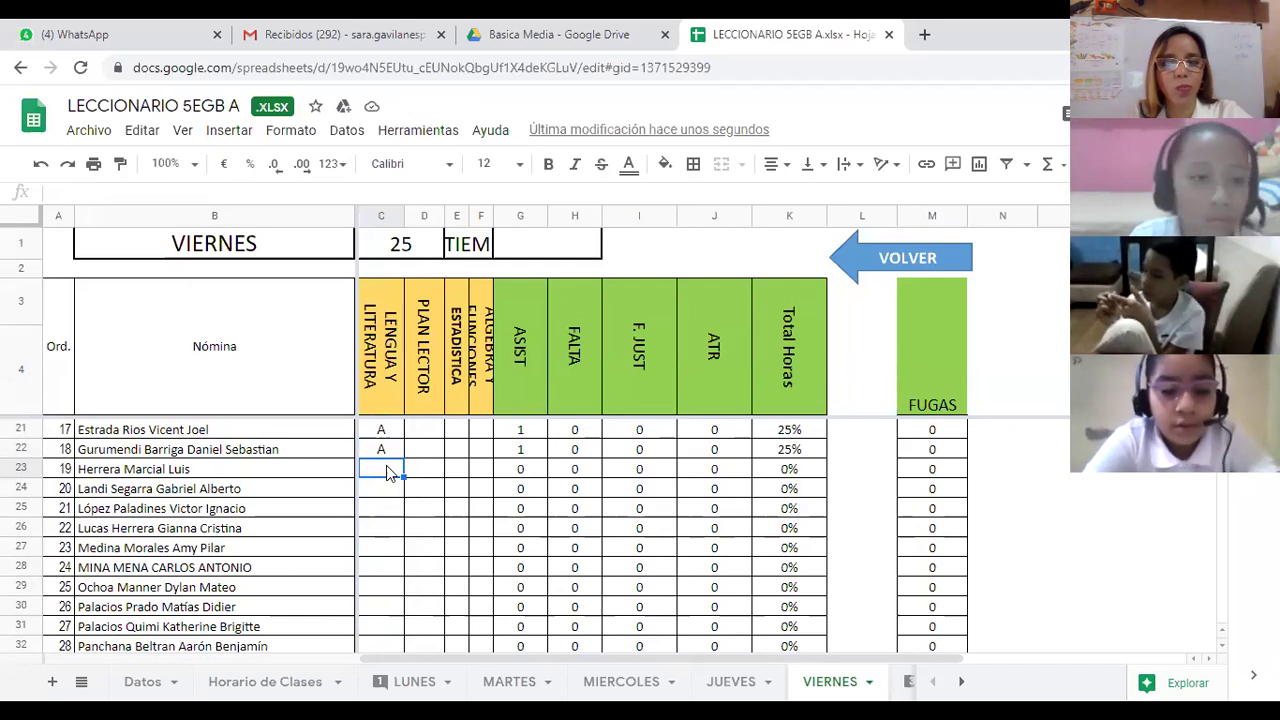
type("A")
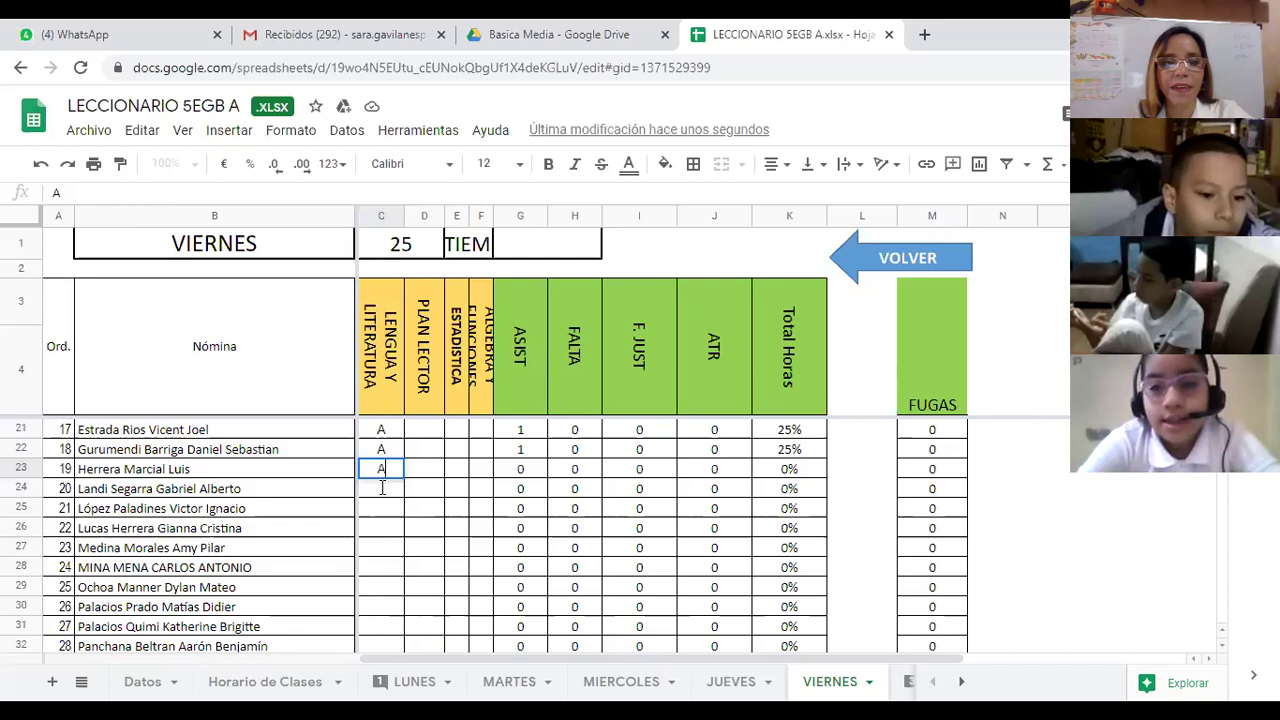
left_click(383, 492)
type("A")
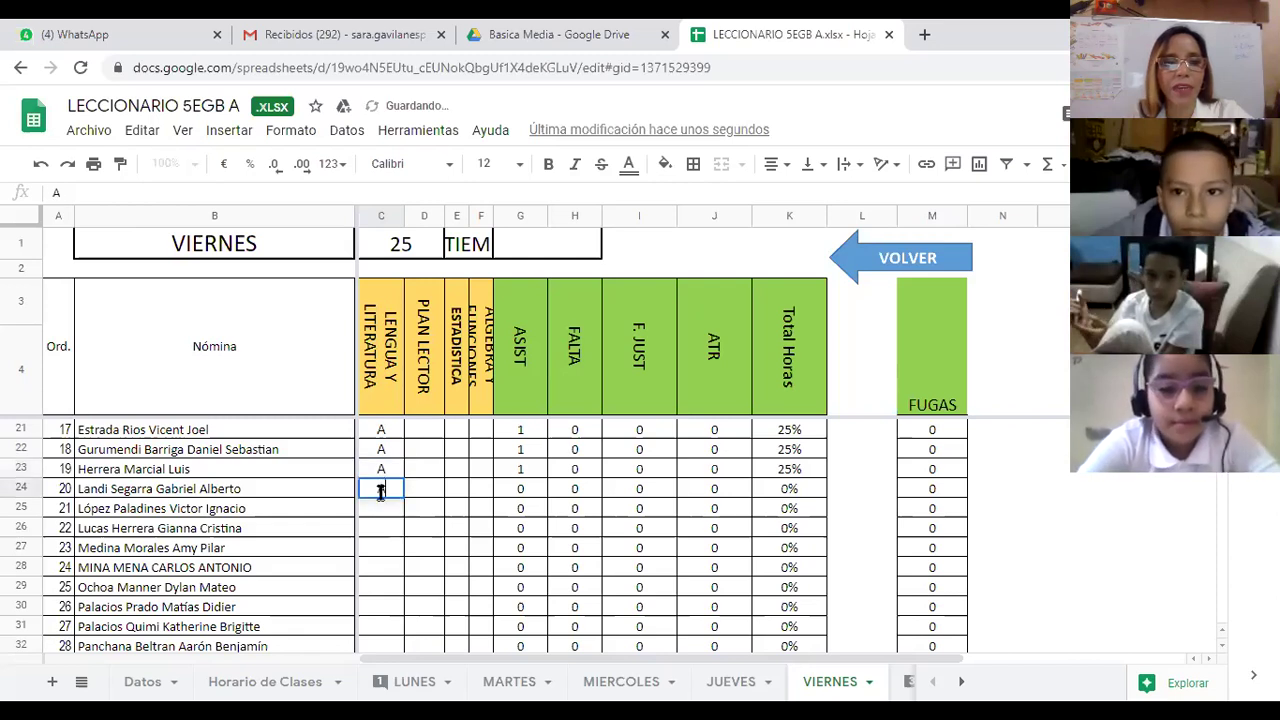
left_click(380, 512)
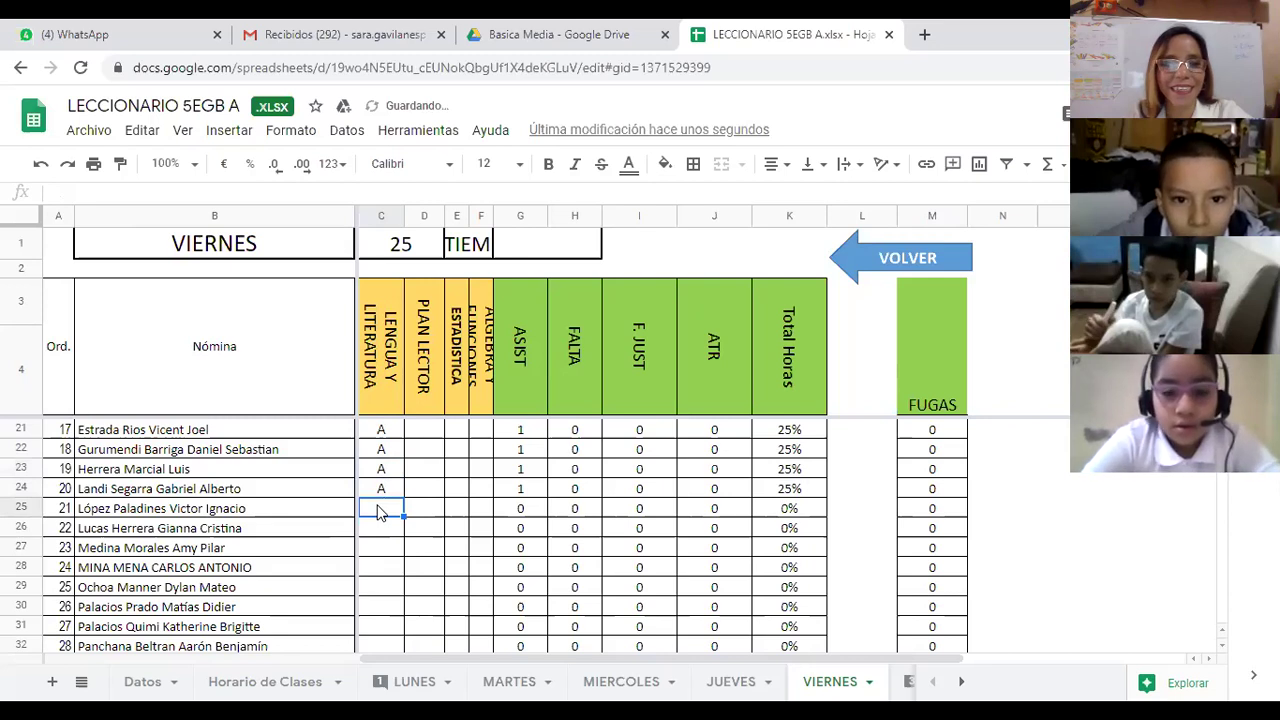
type("A")
left_click(377, 528)
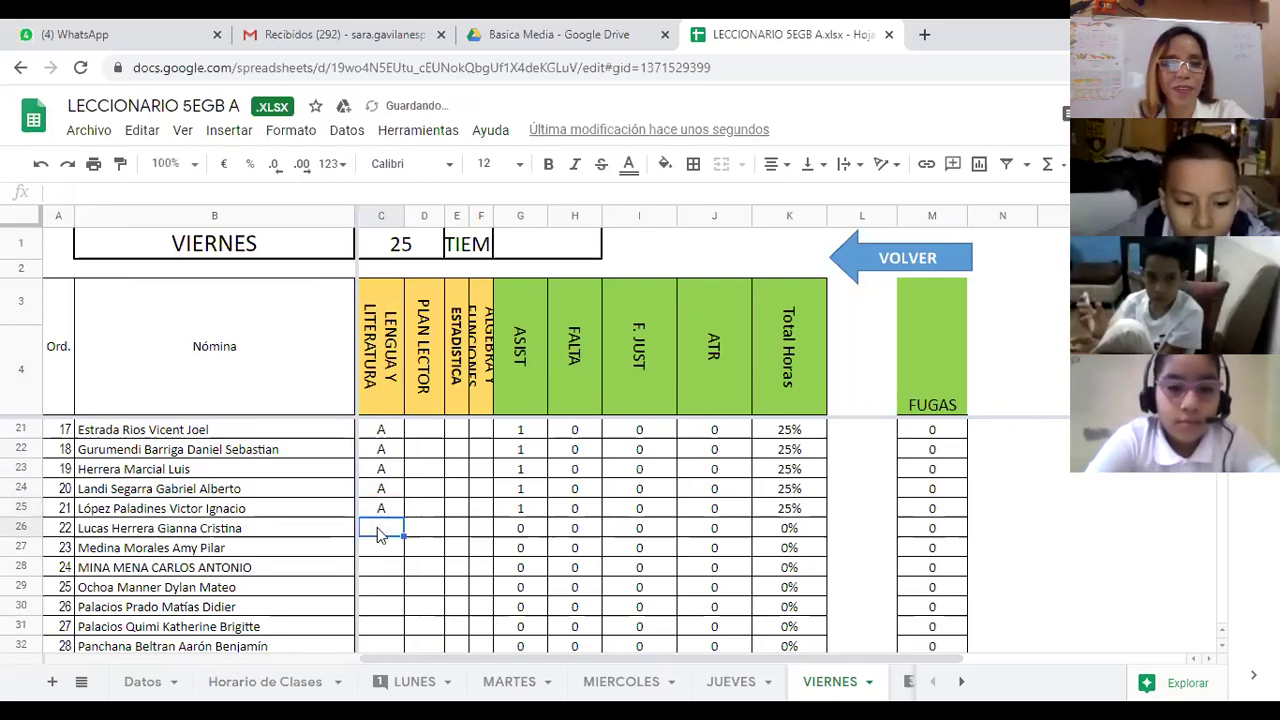
type("A")
left_click(380, 552)
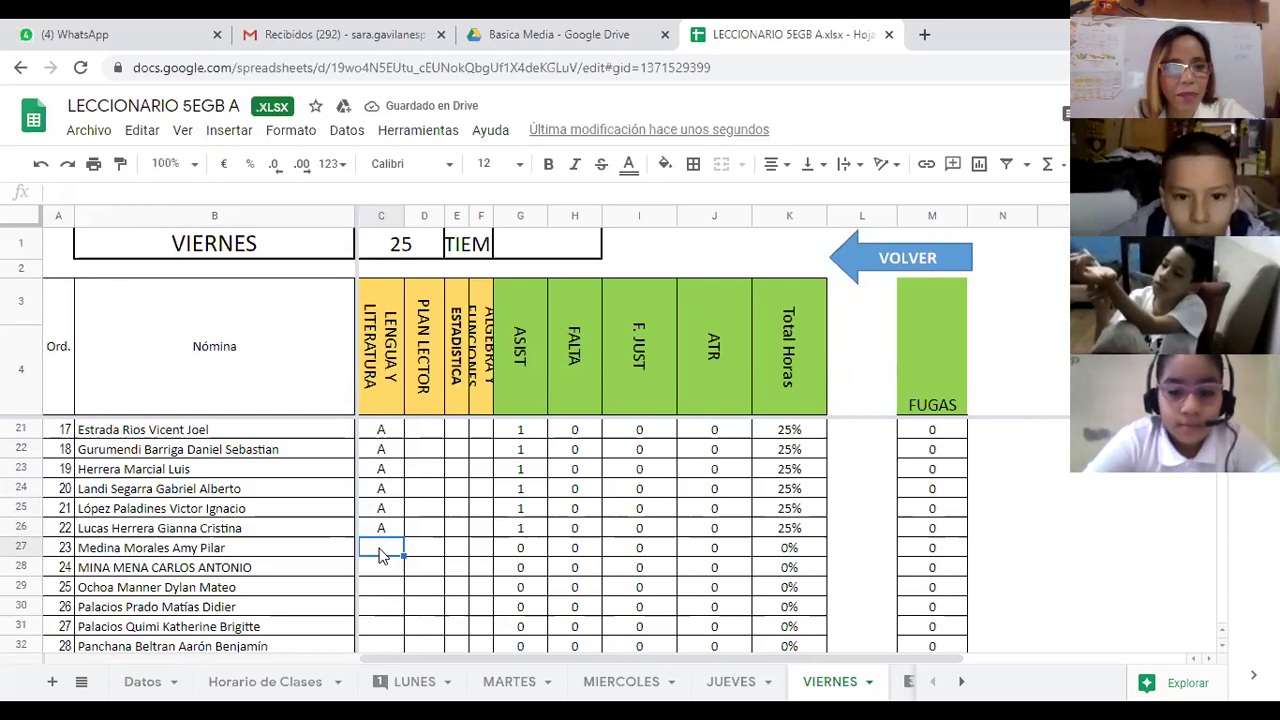
type("A")
key("Return")
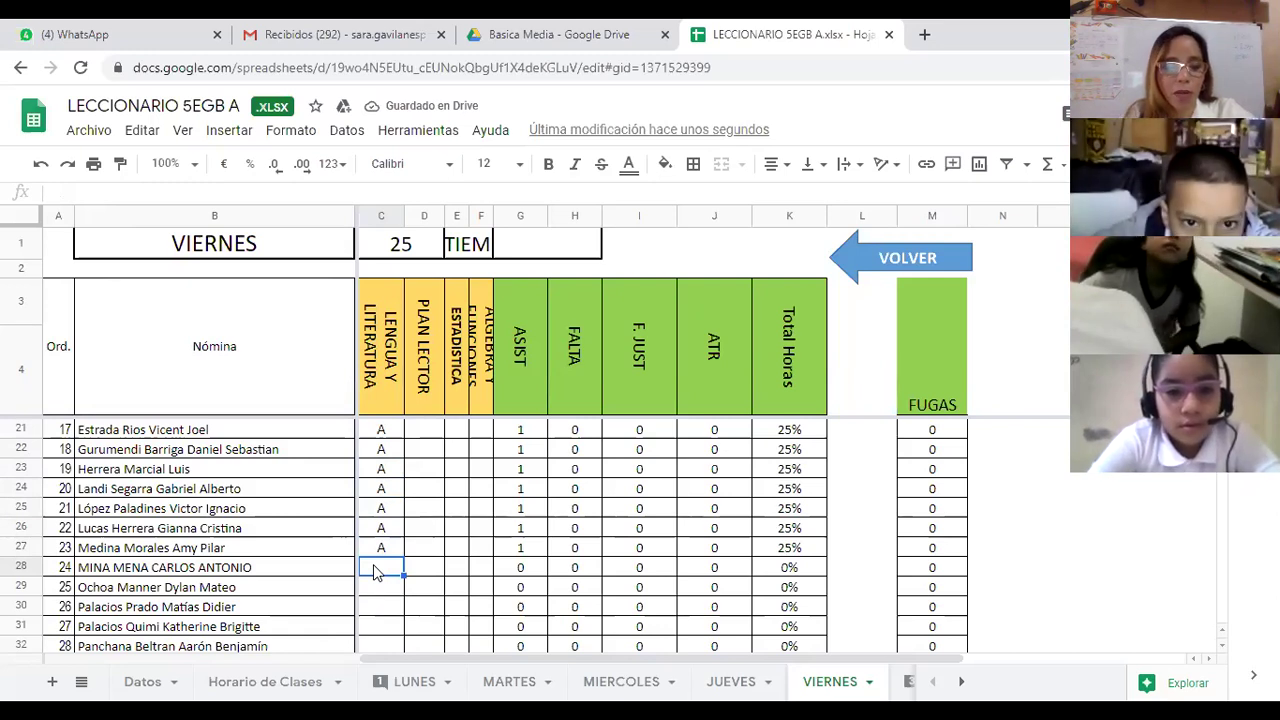
Mark students 24 and 25 absent with F in the Lengua y Literatura column, cells C28 and C29.
type("F")
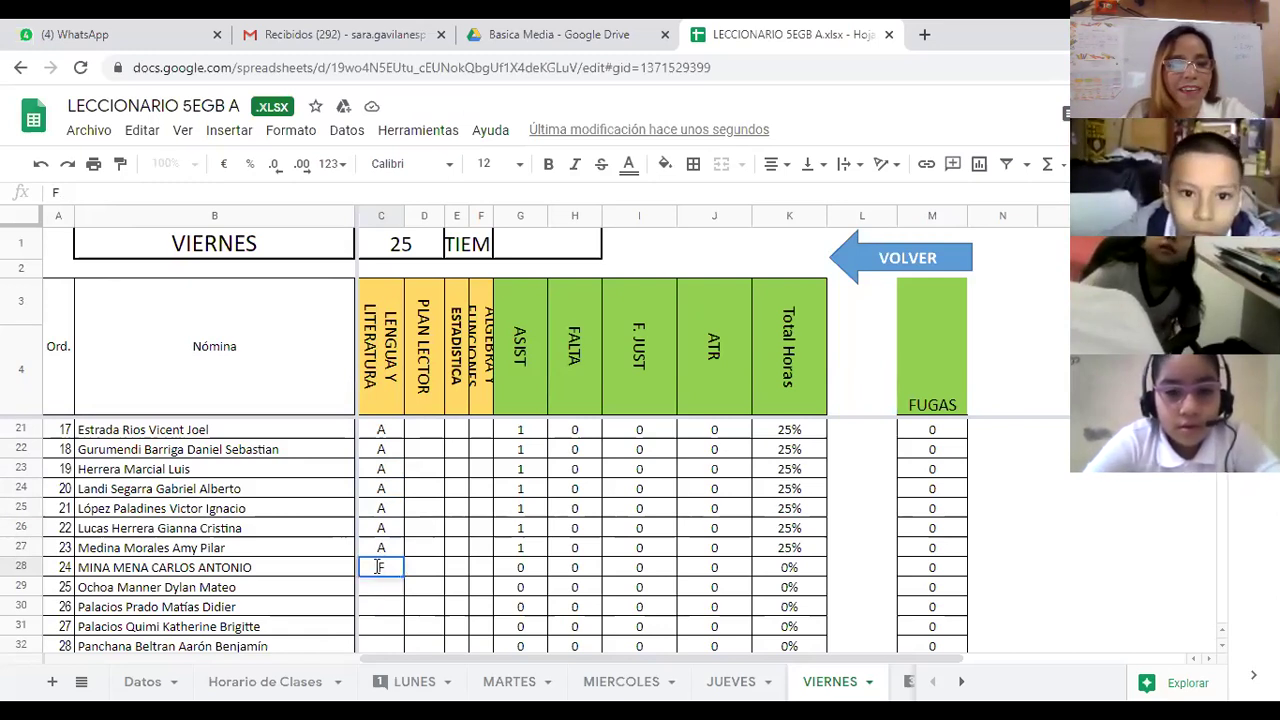
left_click(381, 590)
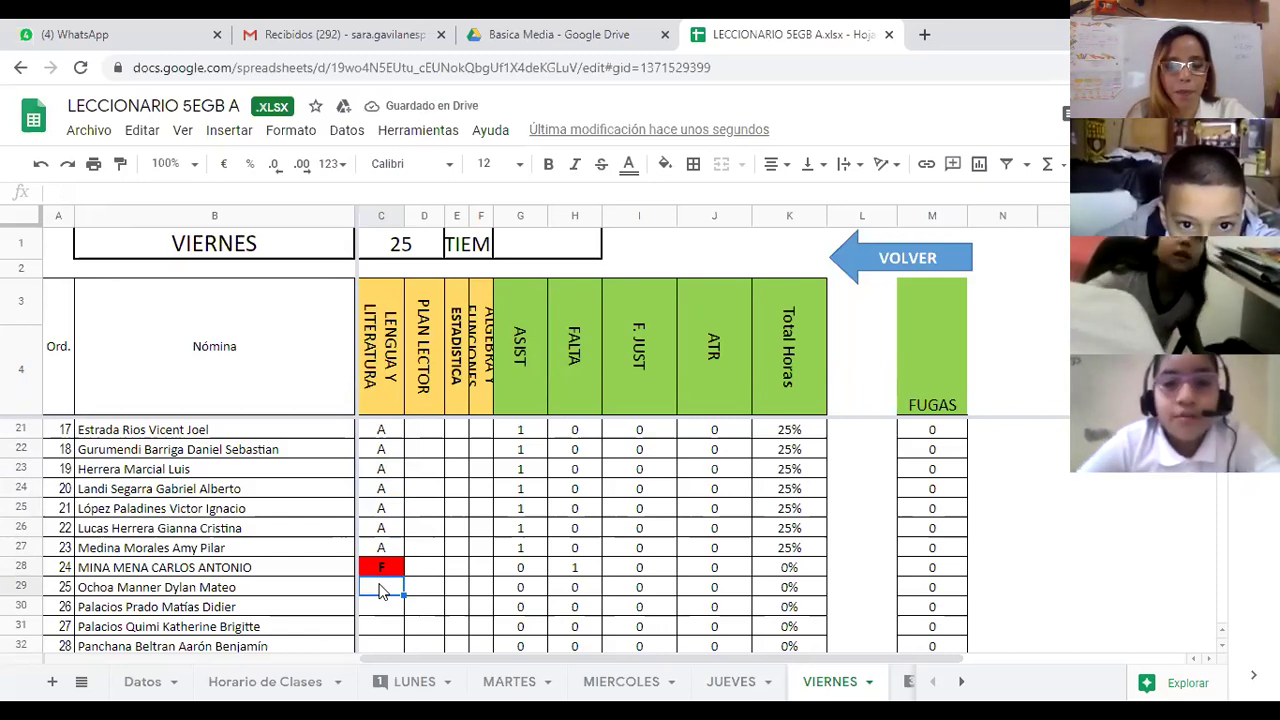
type("F")
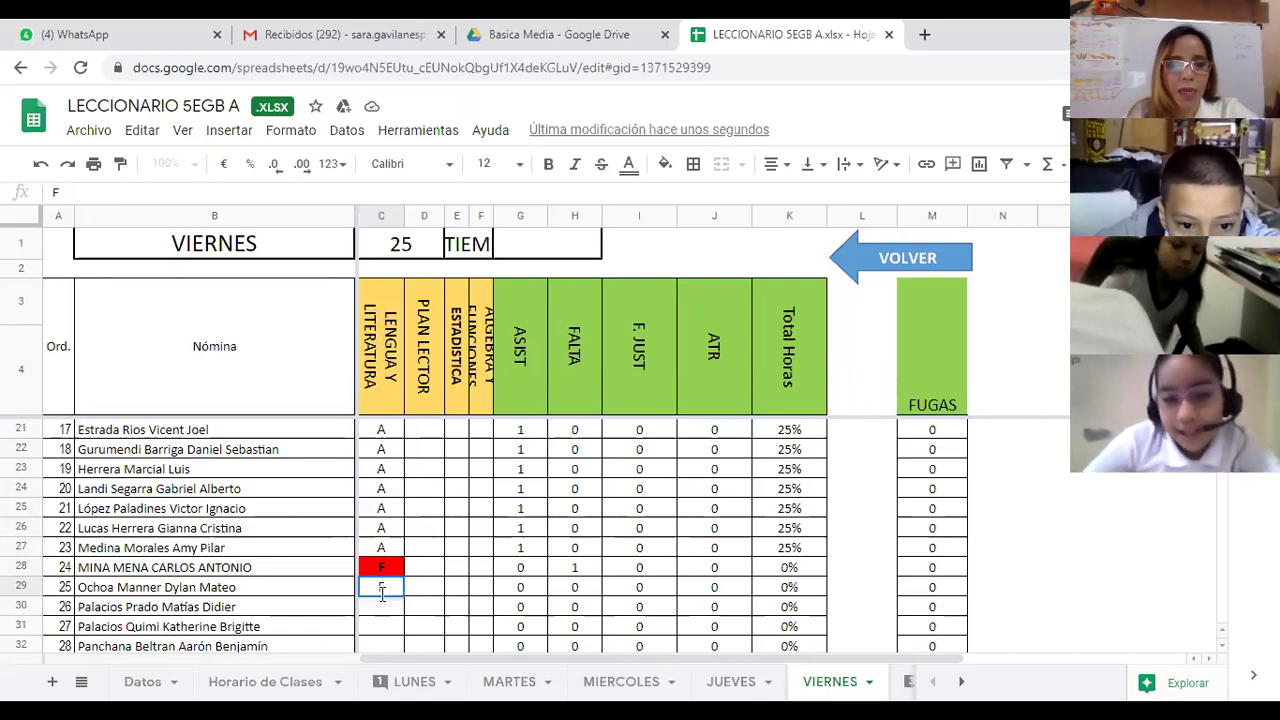
key("Return")
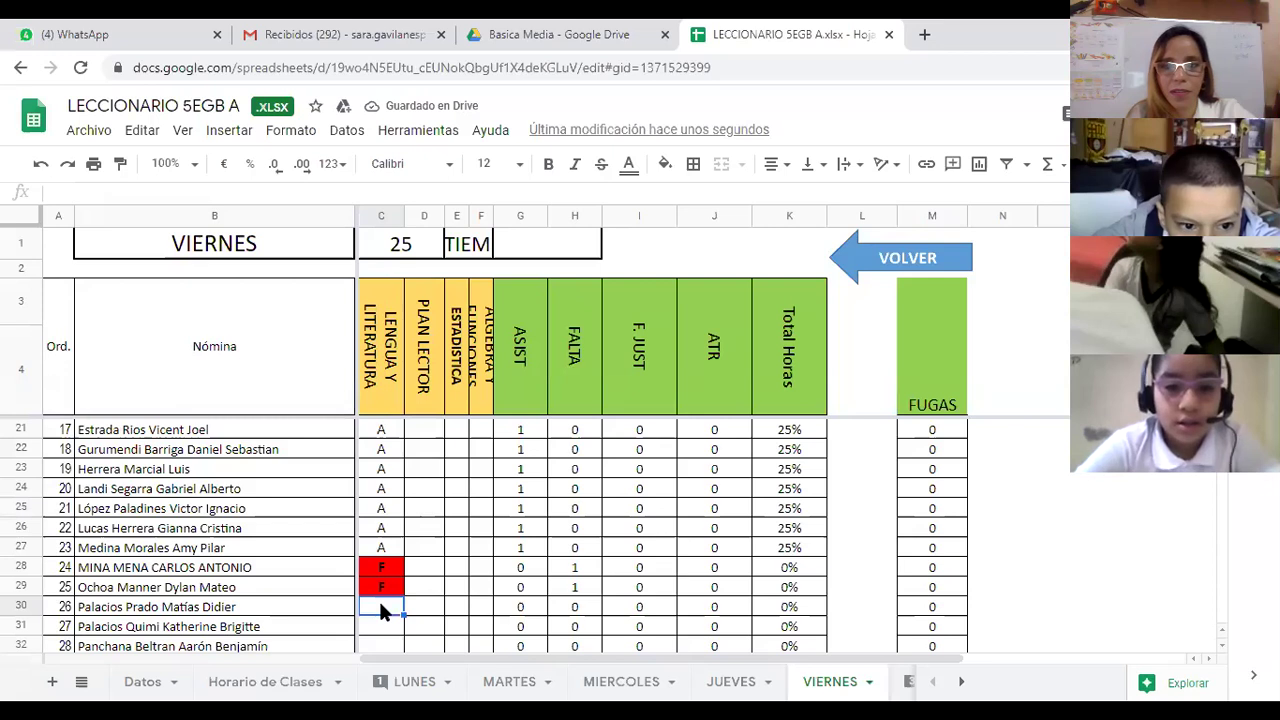
Enter attendance mark A for students 26 to 29 in the Lengua y Literatura column, cells C30 to C33.
type("A")
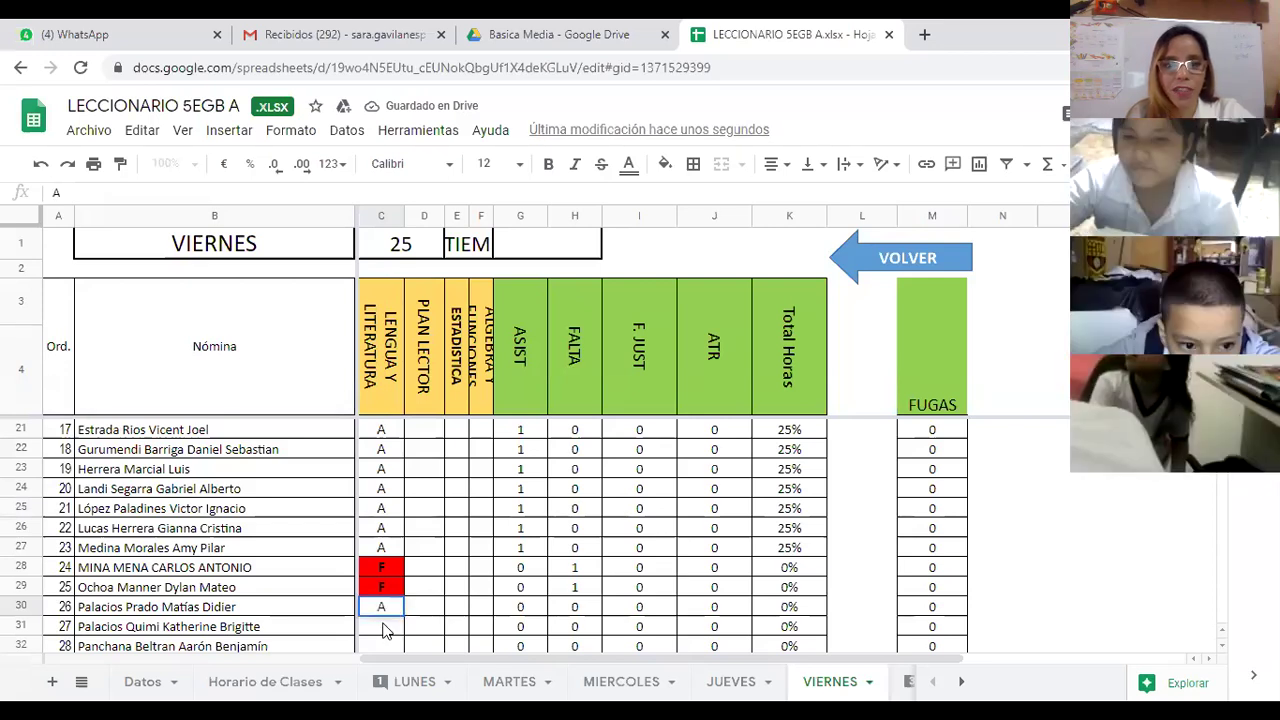
key("Return")
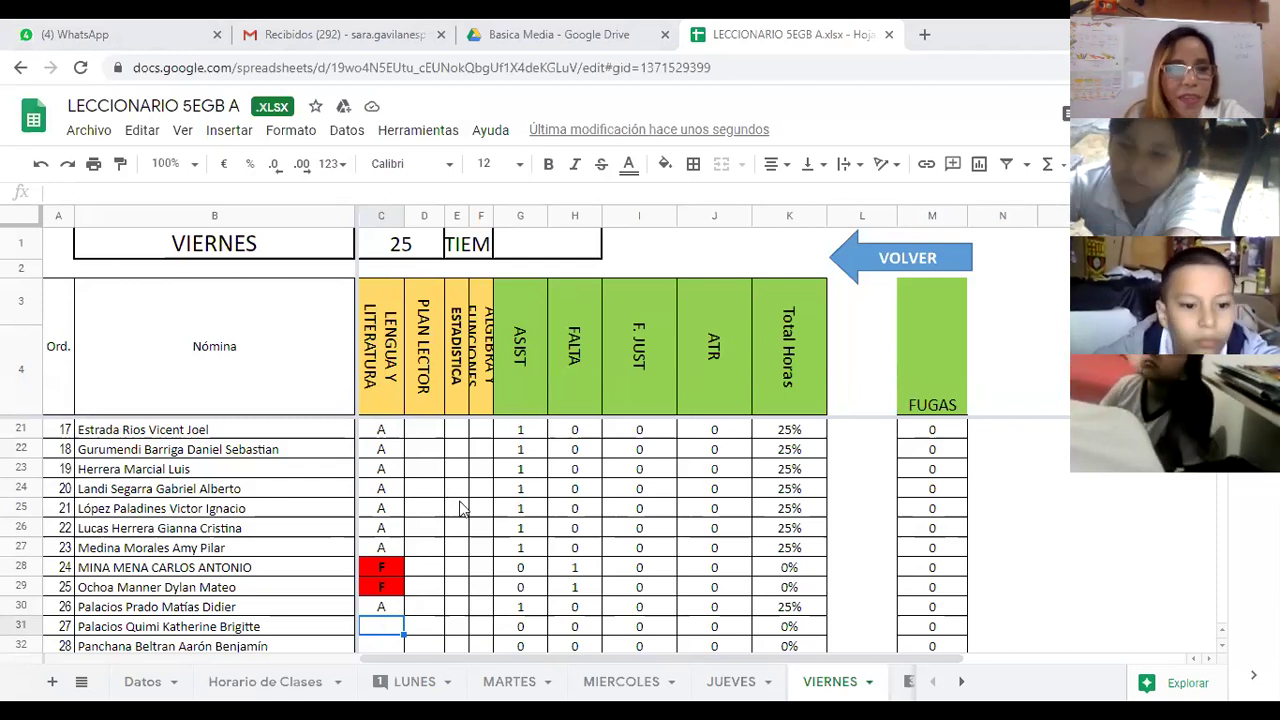
scroll(457, 503, "down", 2)
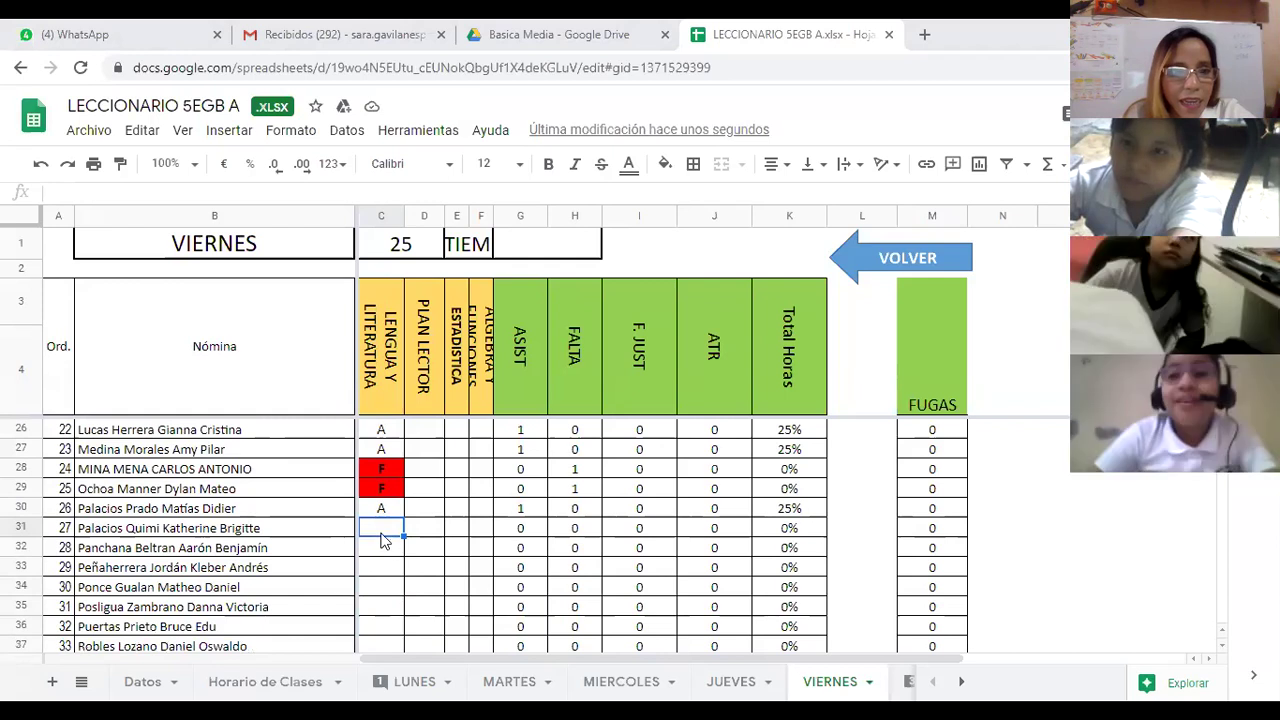
type("A")
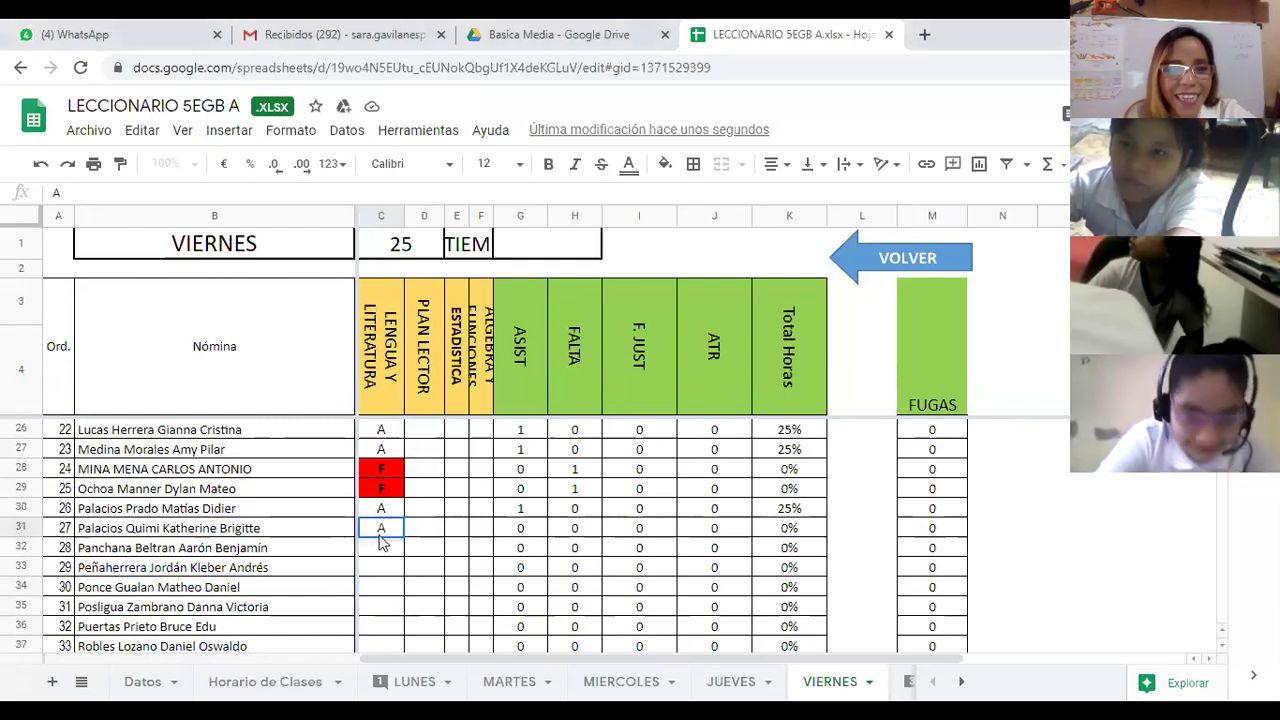
key("Return")
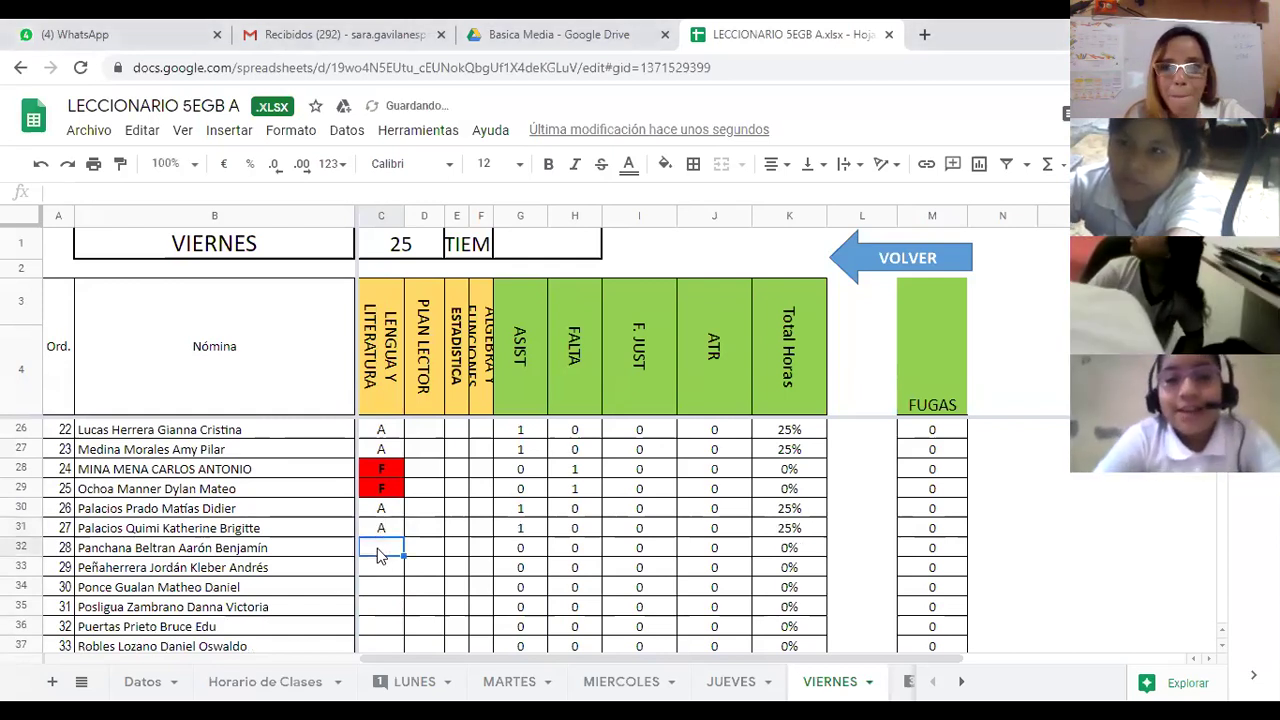
type("A")
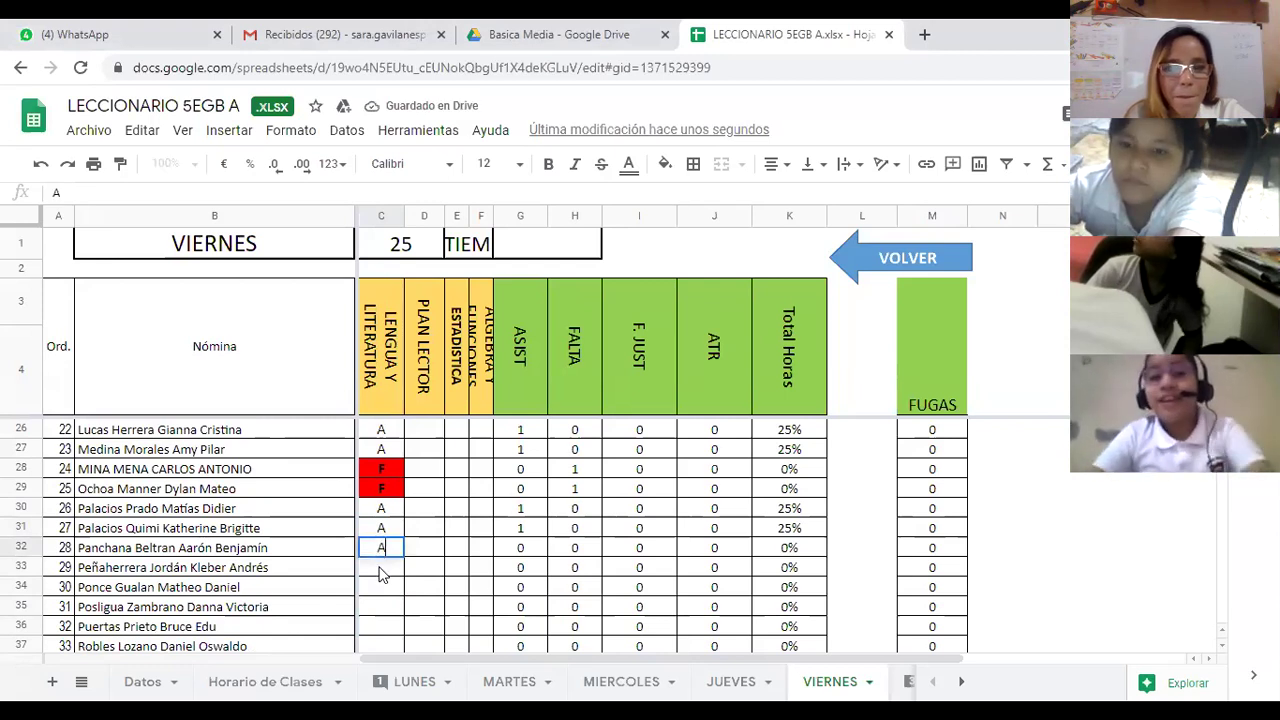
key("Return")
type("A")
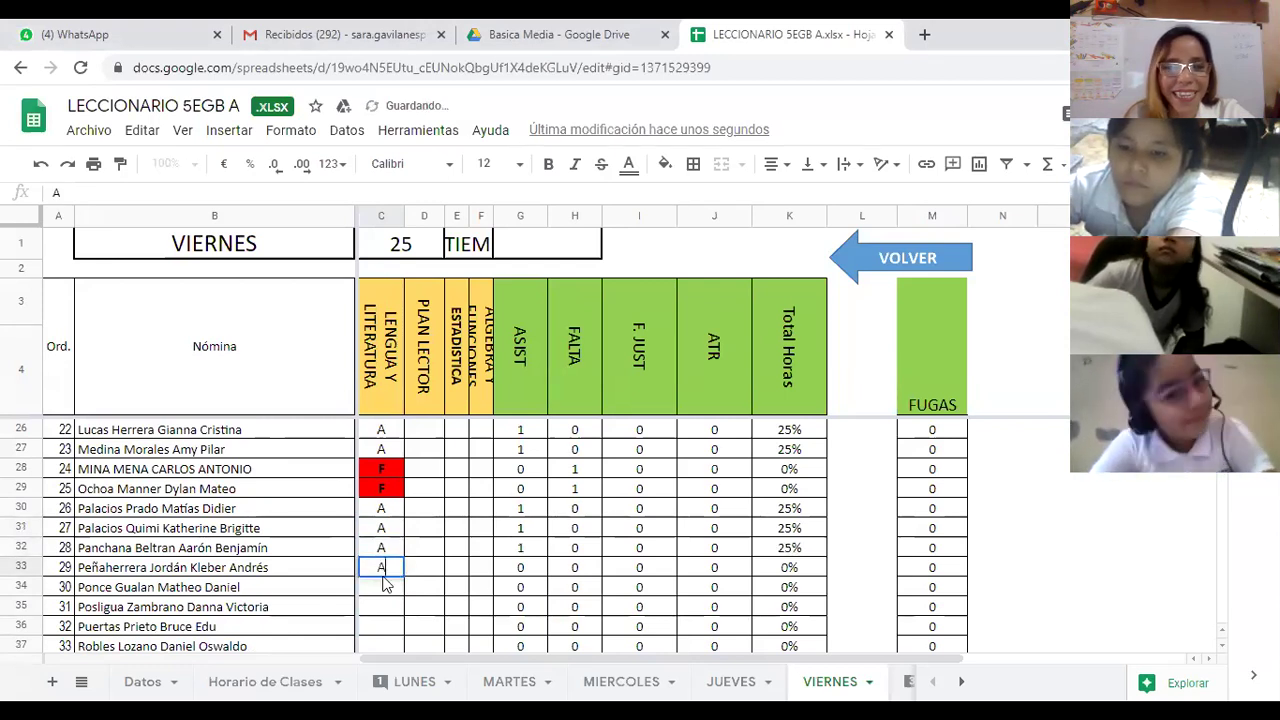
key("Return")
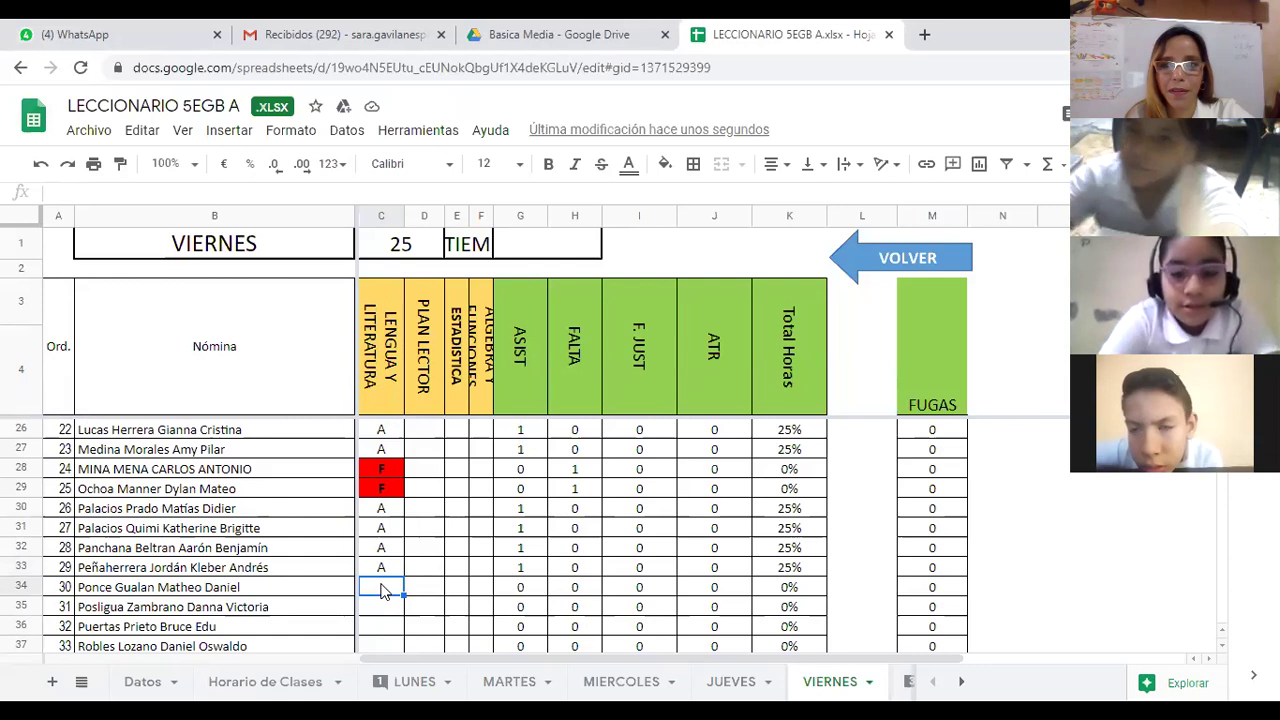
Mark student 30 absent with F in C34 and enter A for students 31 and 32 in C35 and C36.
type("F")
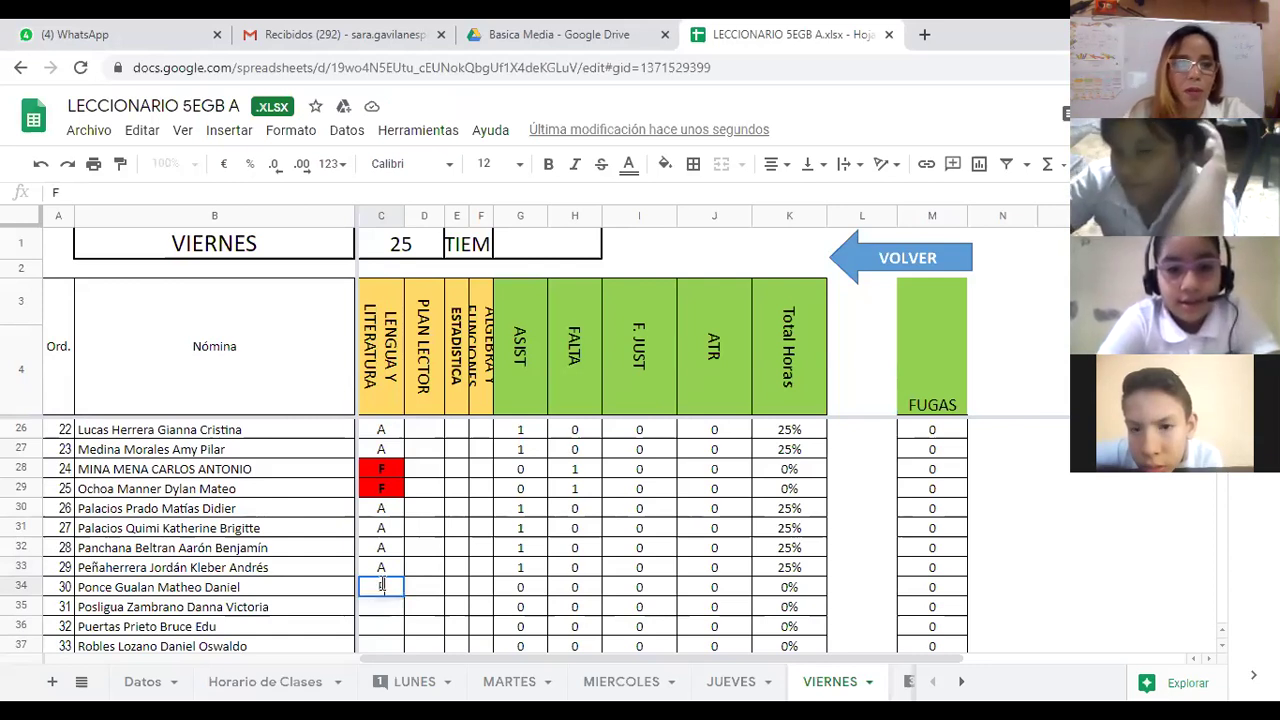
left_click(380, 606)
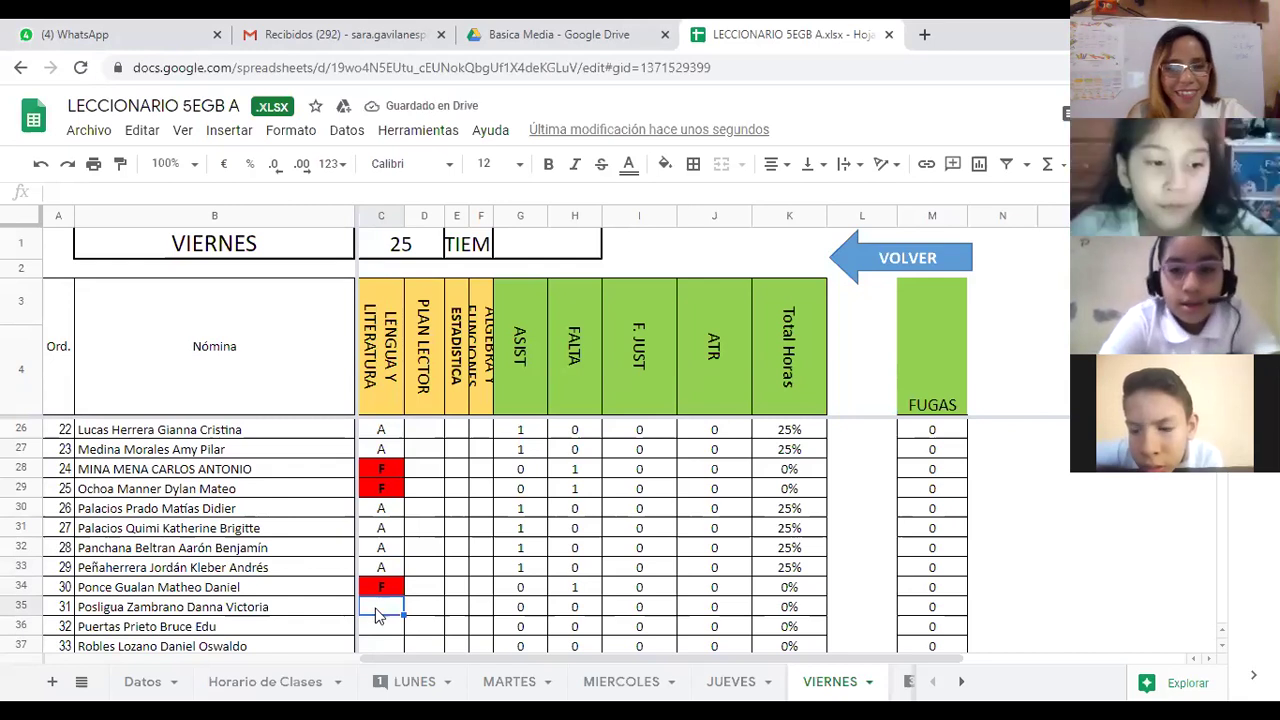
type("A")
left_click(378, 630)
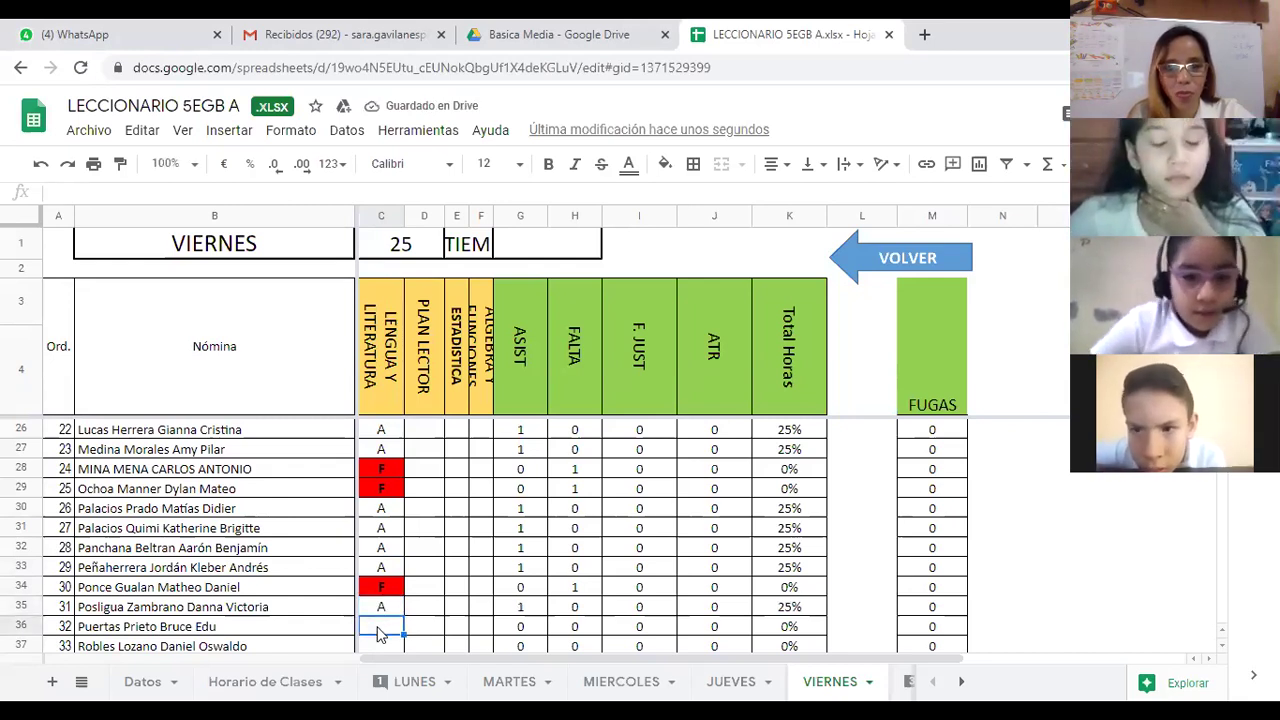
type("A")
scroll(415, 610, "down", 1)
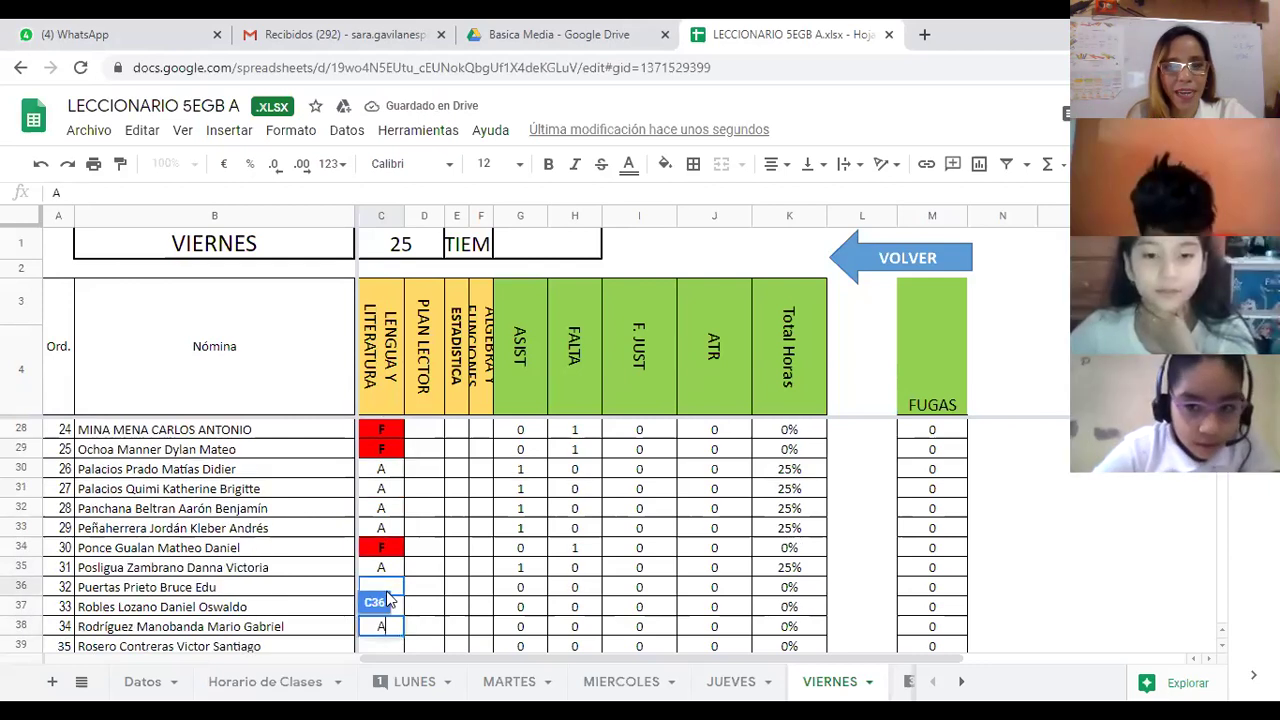
scroll(369, 488, "down", 2)
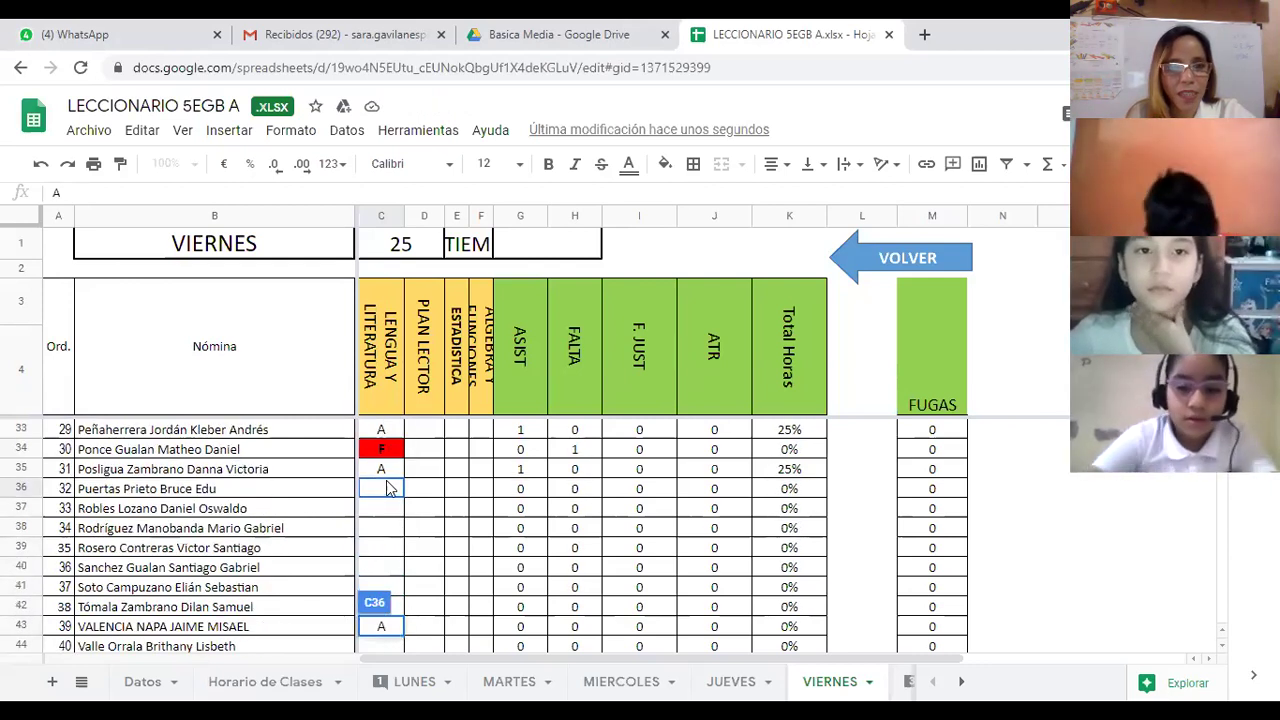
left_click(385, 494)
Enter attendance mark A for students 33 to 35 in the Lengua y Literatura column, cells C37 to C39.
left_click(378, 511)
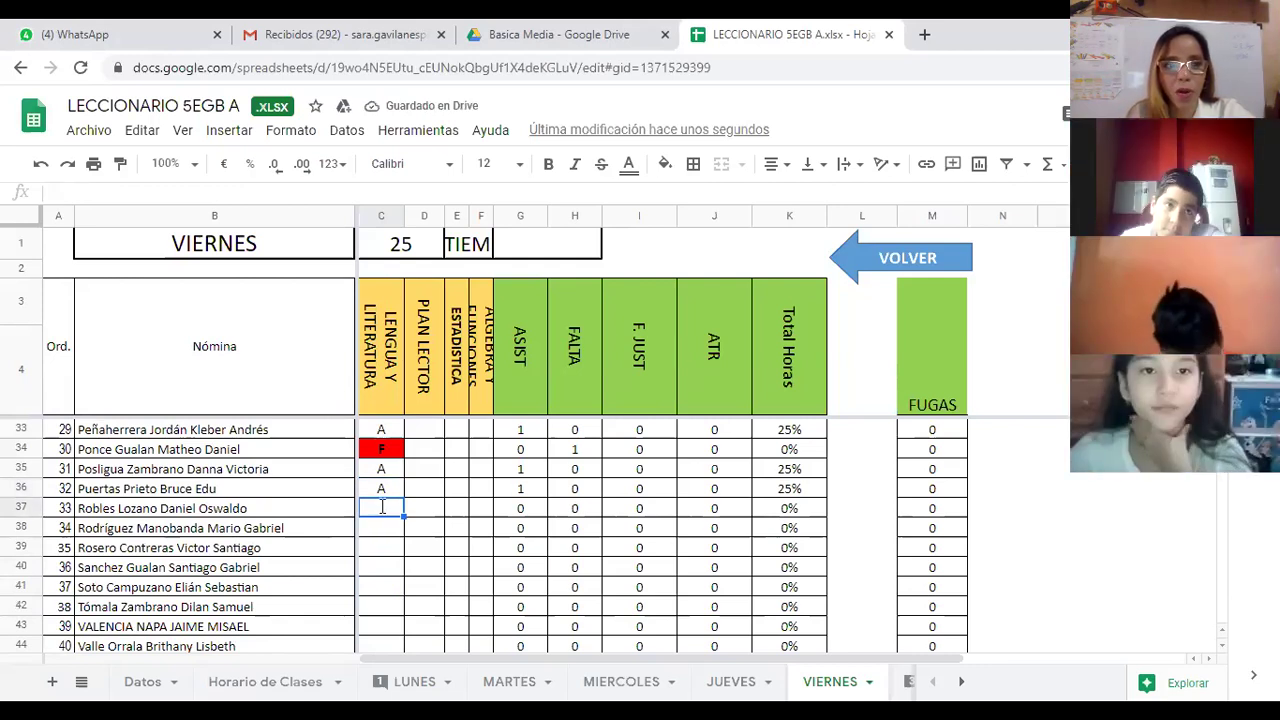
type("A")
key("Return")
type("A")
key("Return")
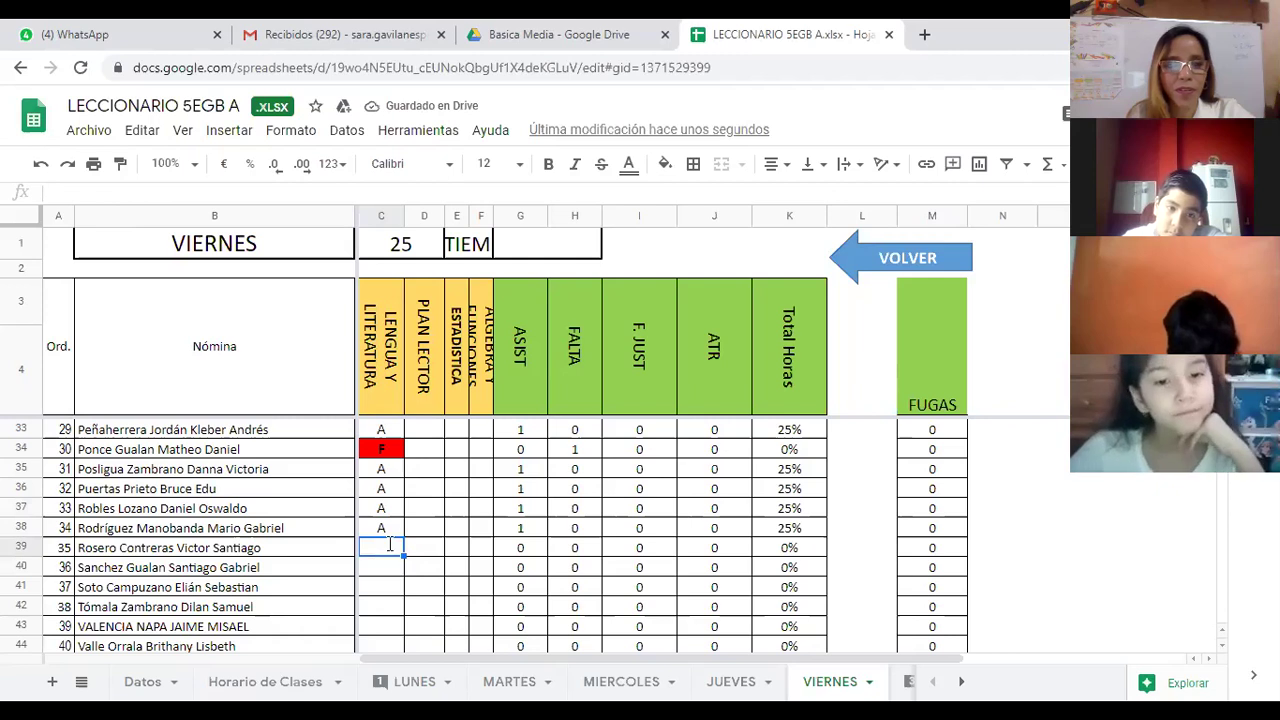
type("A")
key("Return")
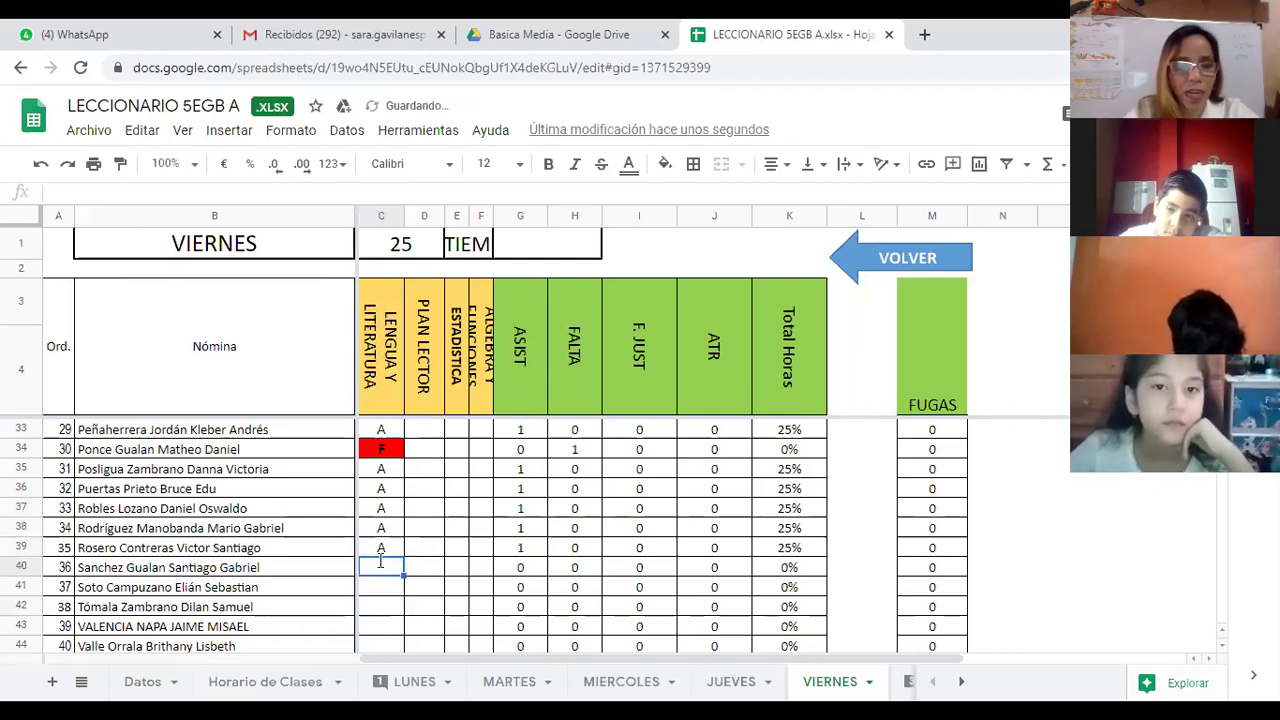
Mark student 36 absent with F in C40 and enter attendance mark A for students 37 and 38 in C41 and C42.
type("F")
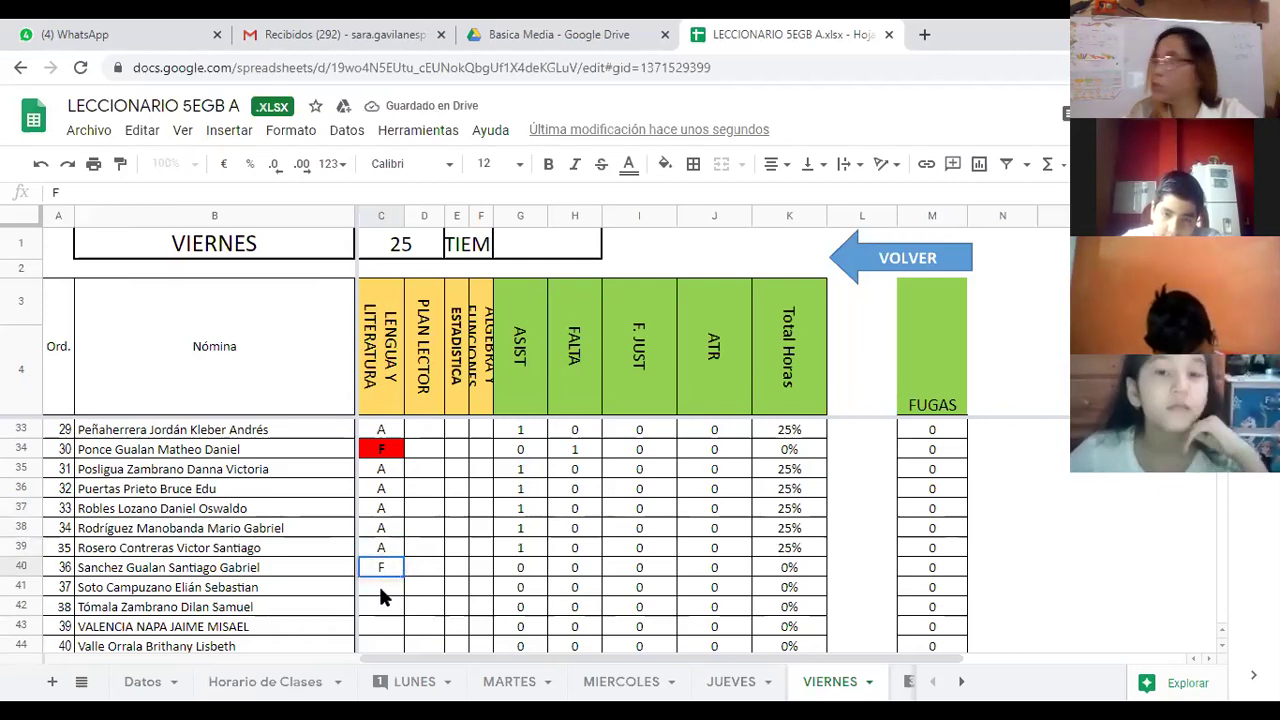
key("Return")
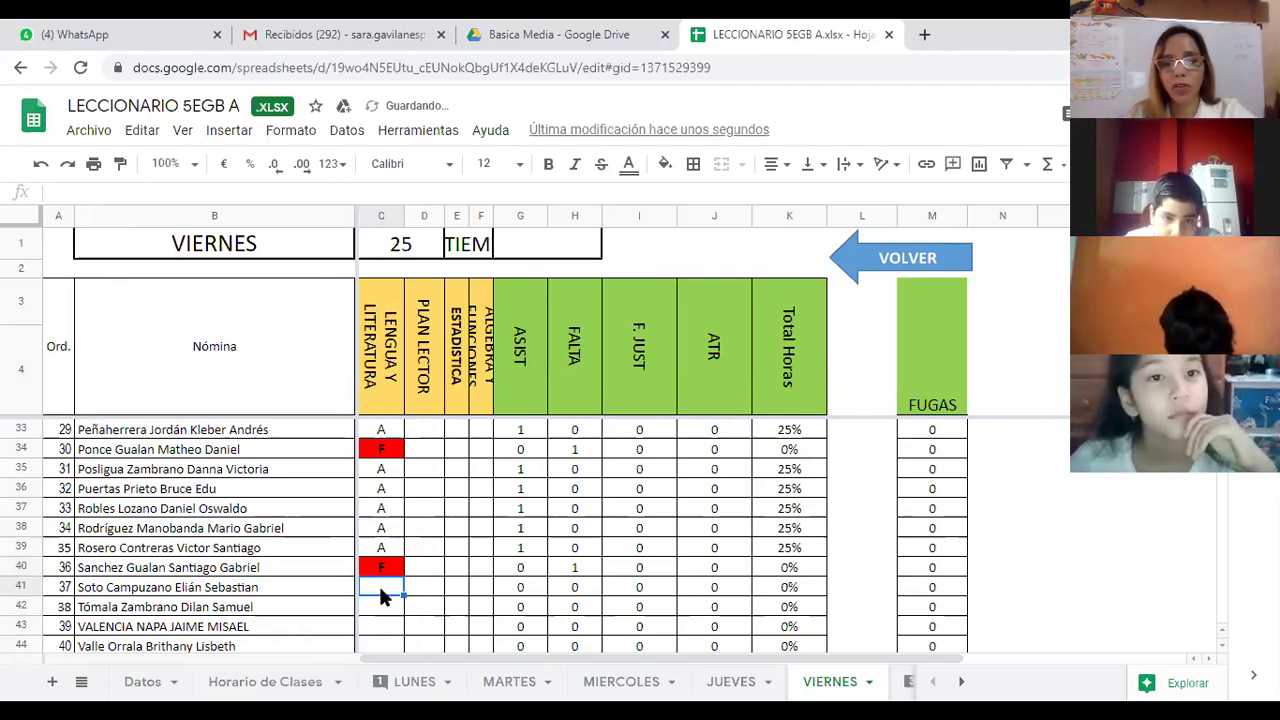
type("A")
key("Return")
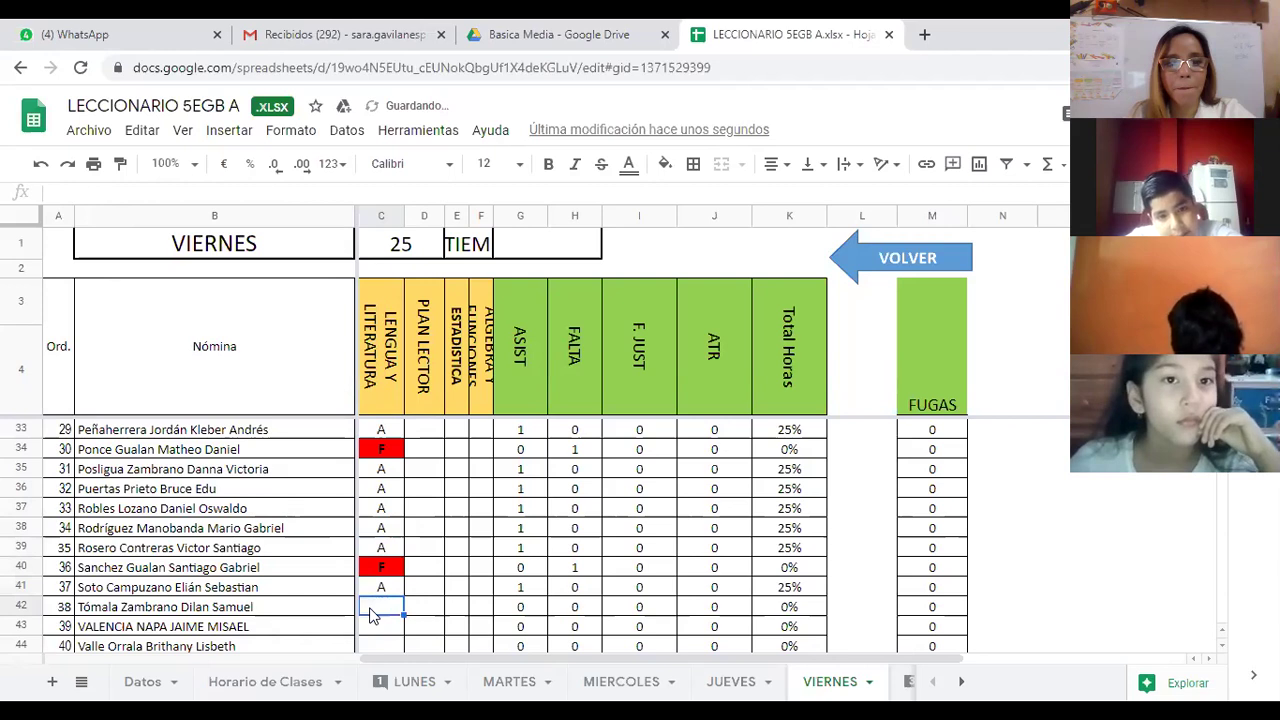
type("A")
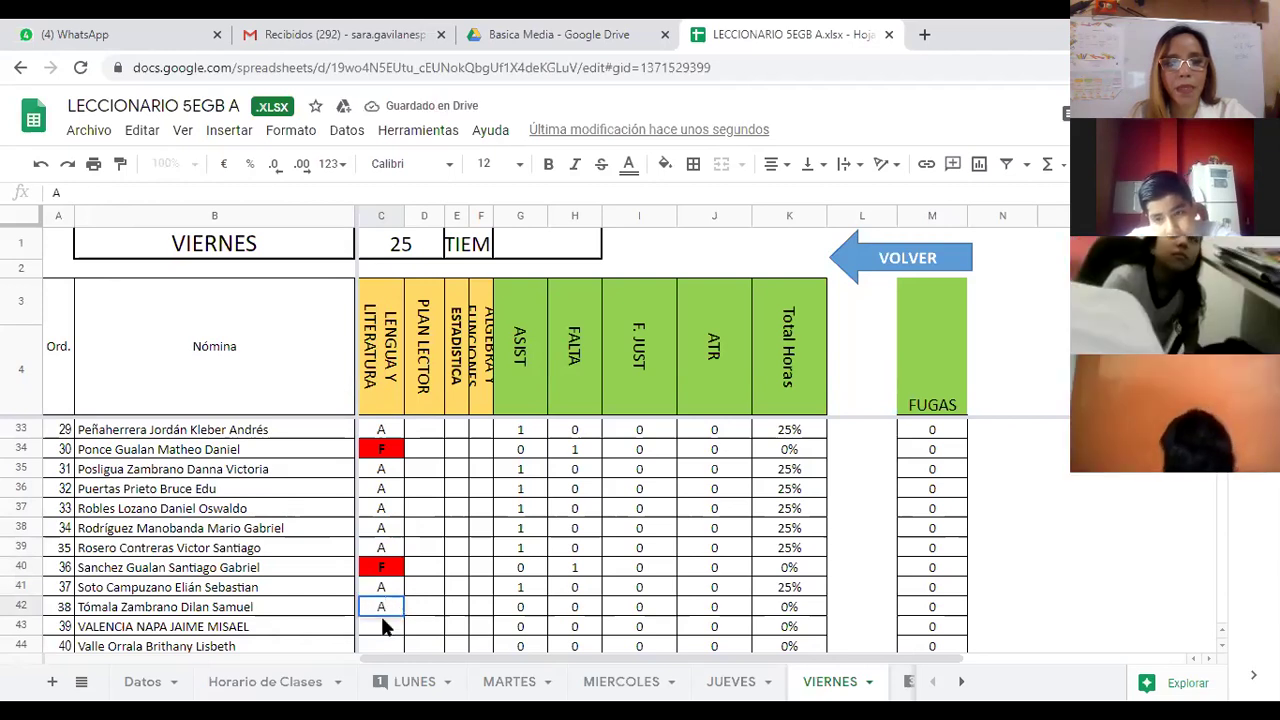
key("Return")
Enter attendance mark A for students 39 and 40 in the Lengua y Literatura column, cells C43 and C44.
type("A")
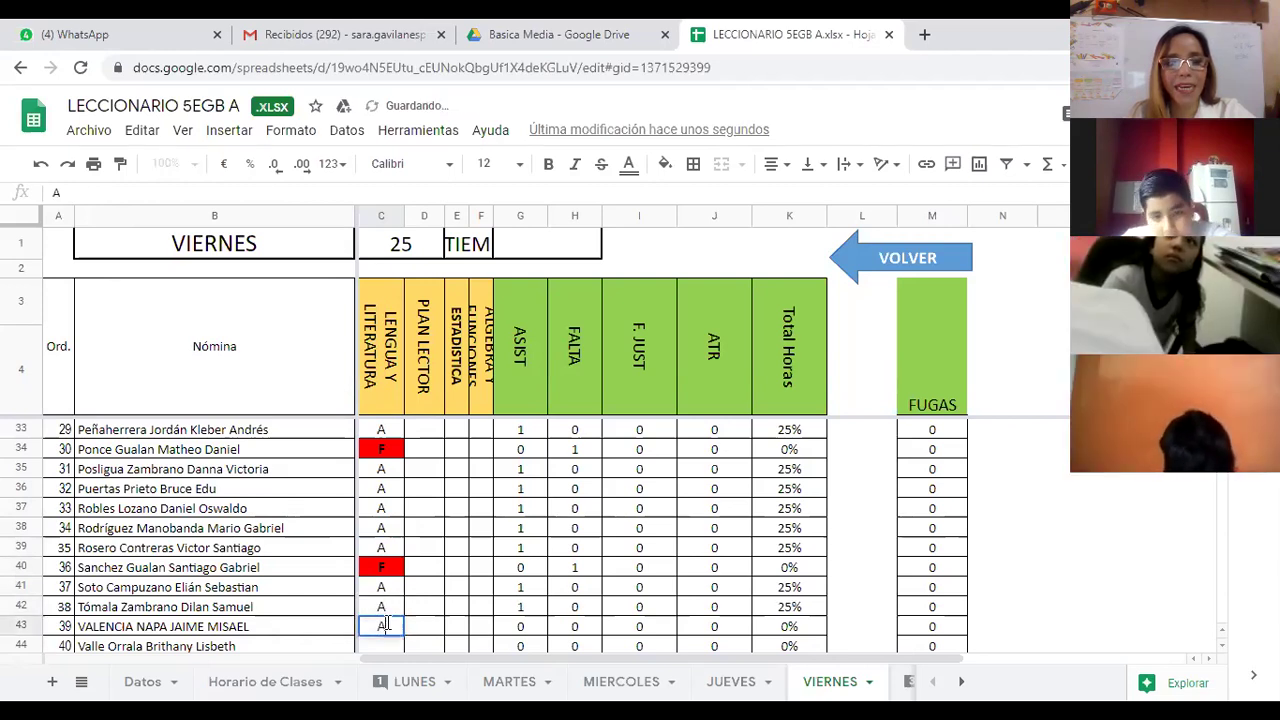
scroll(405, 622, "down", 3)
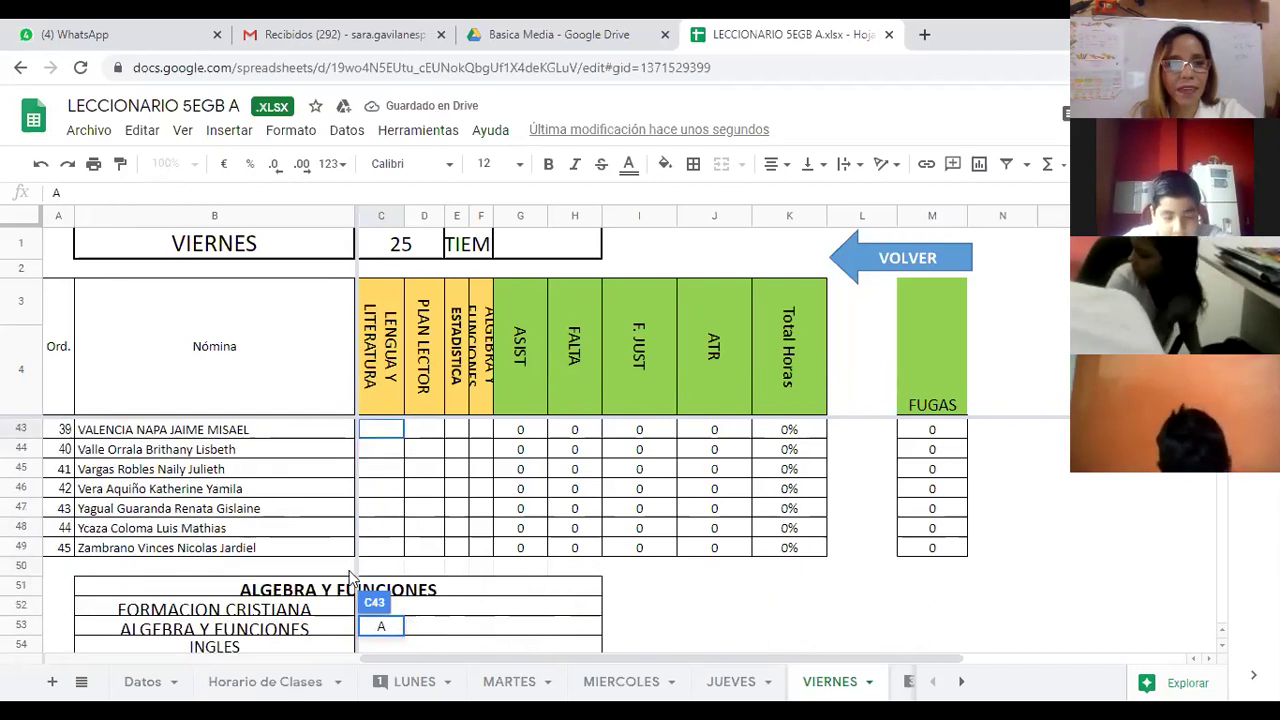
scroll(350, 578, "up", 1)
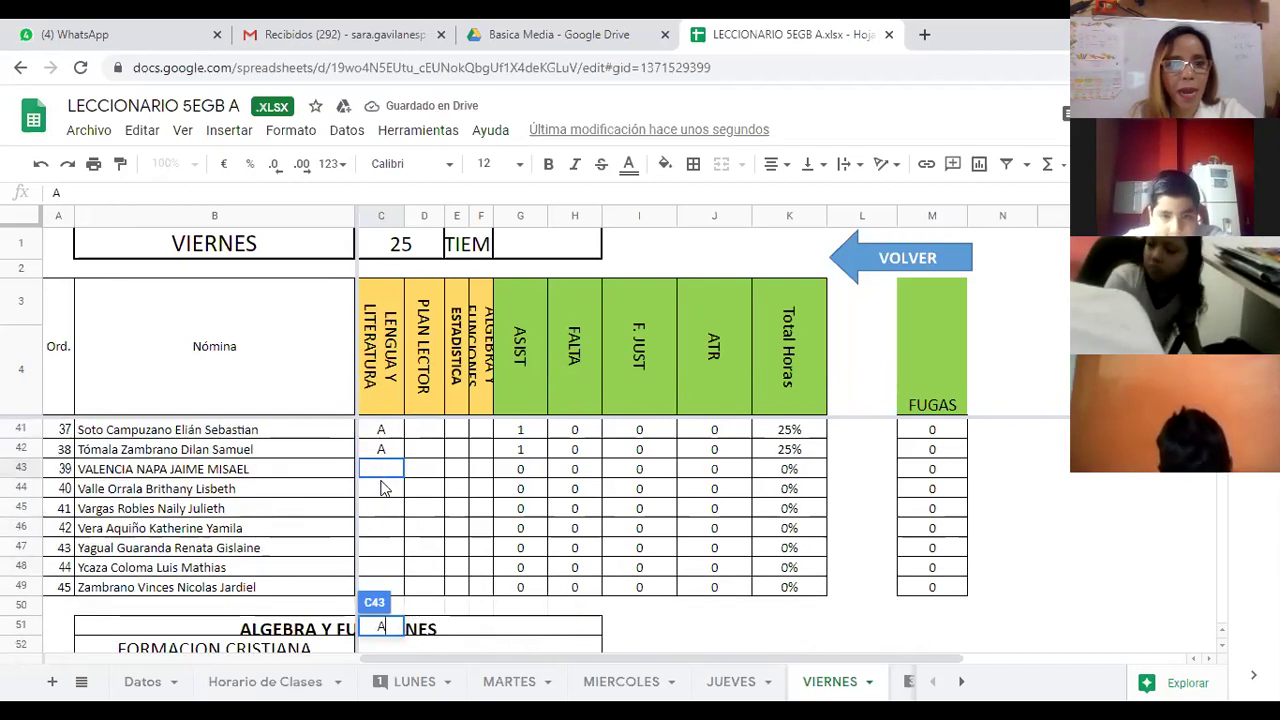
key("Return")
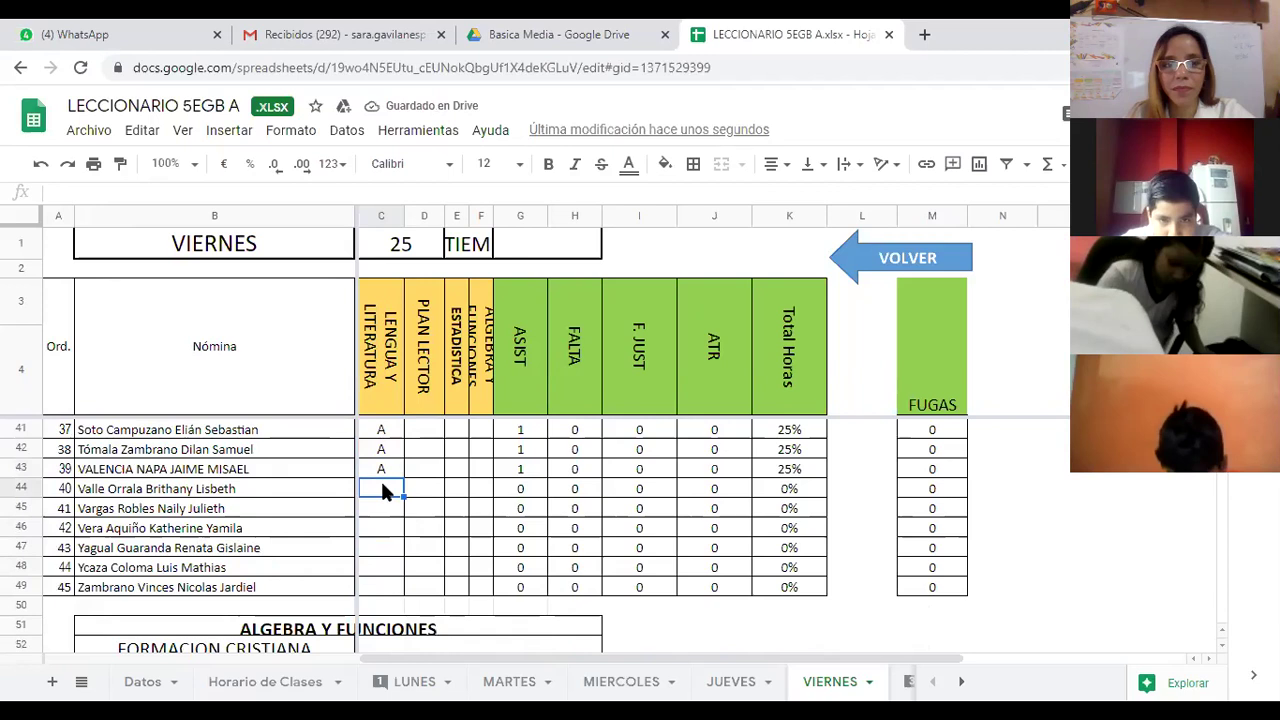
type("A")
key("Return")
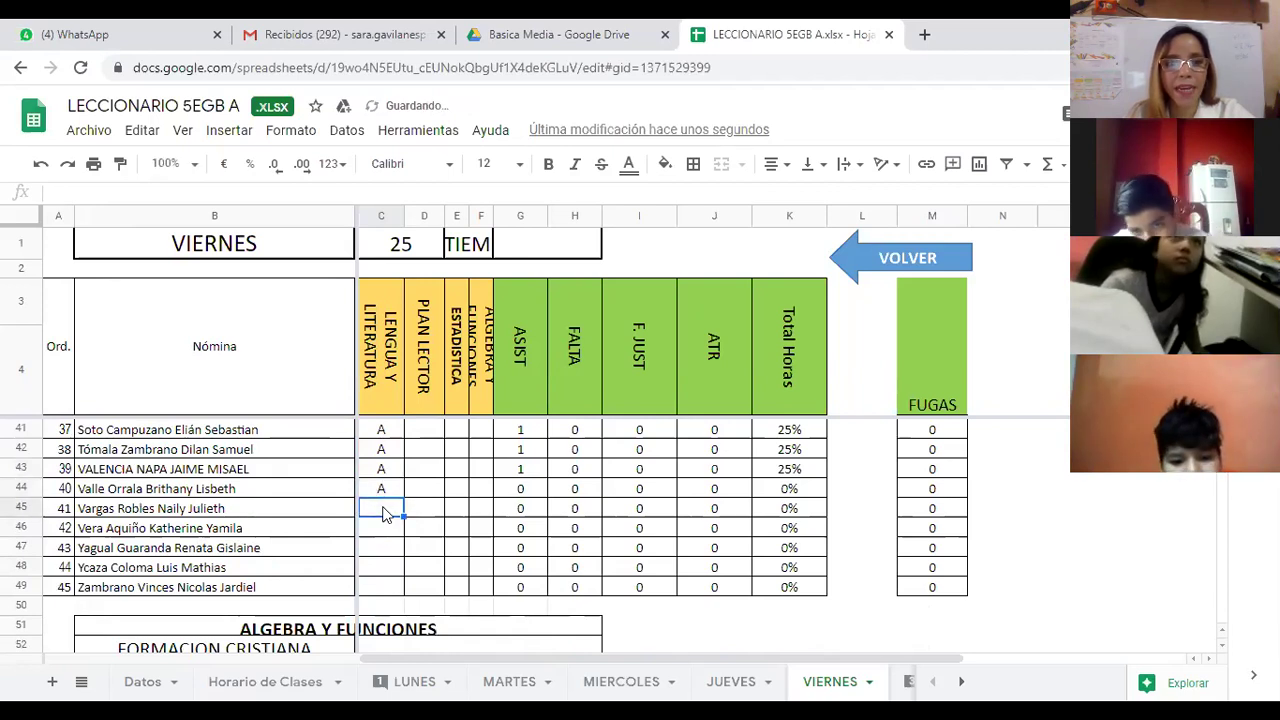
Enter attendance mark A for students 41 to 43 in the Lengua y Literatura column, cells C45 to C47.
type("A")
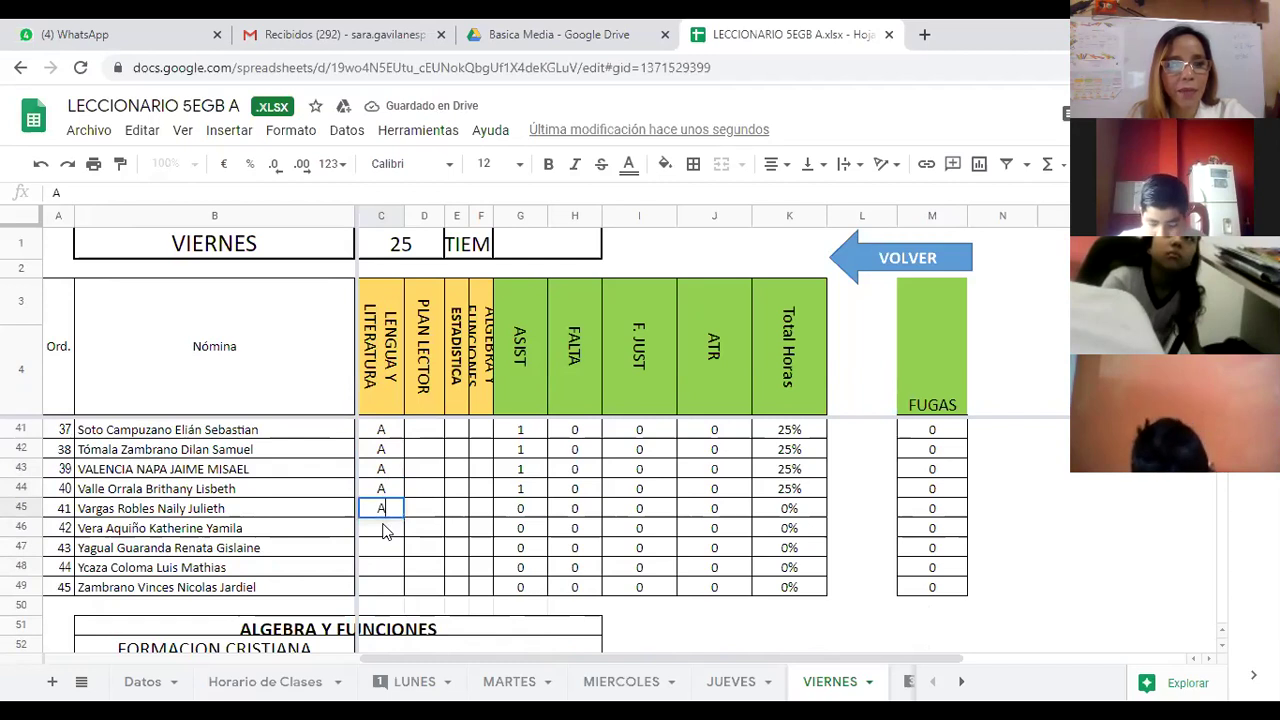
key("Return")
type("A")
key("Return")
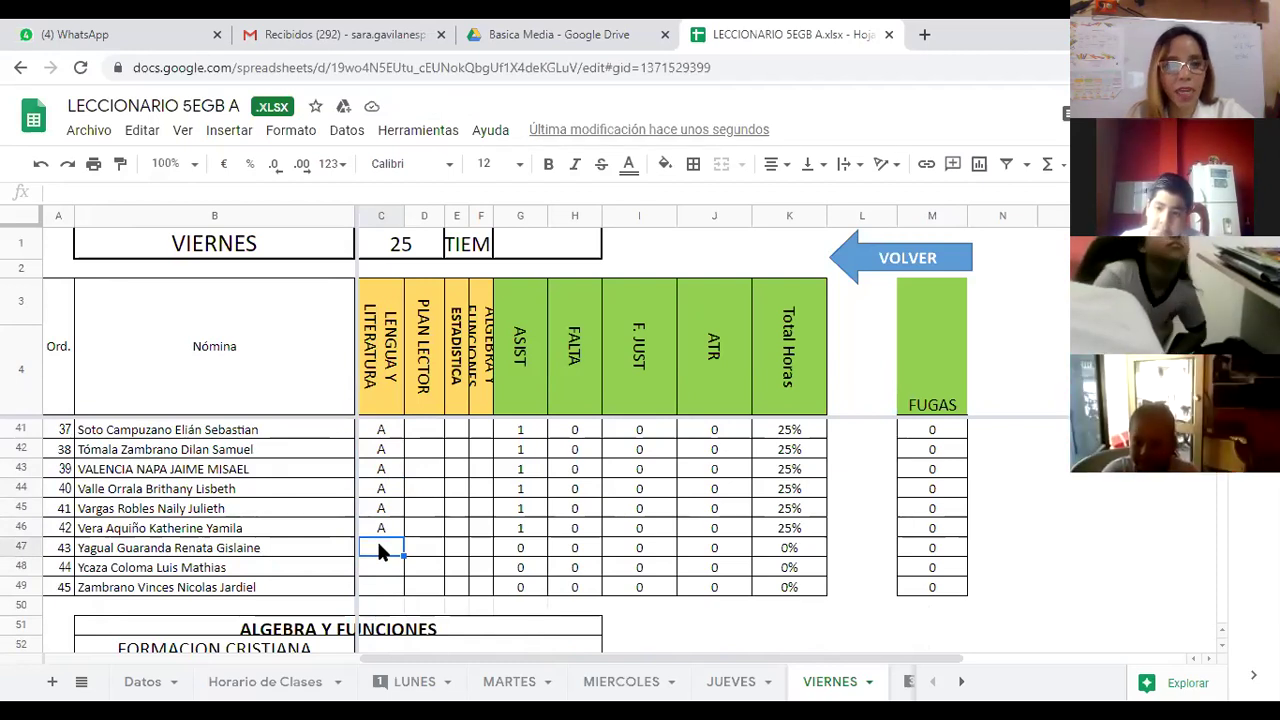
type("A")
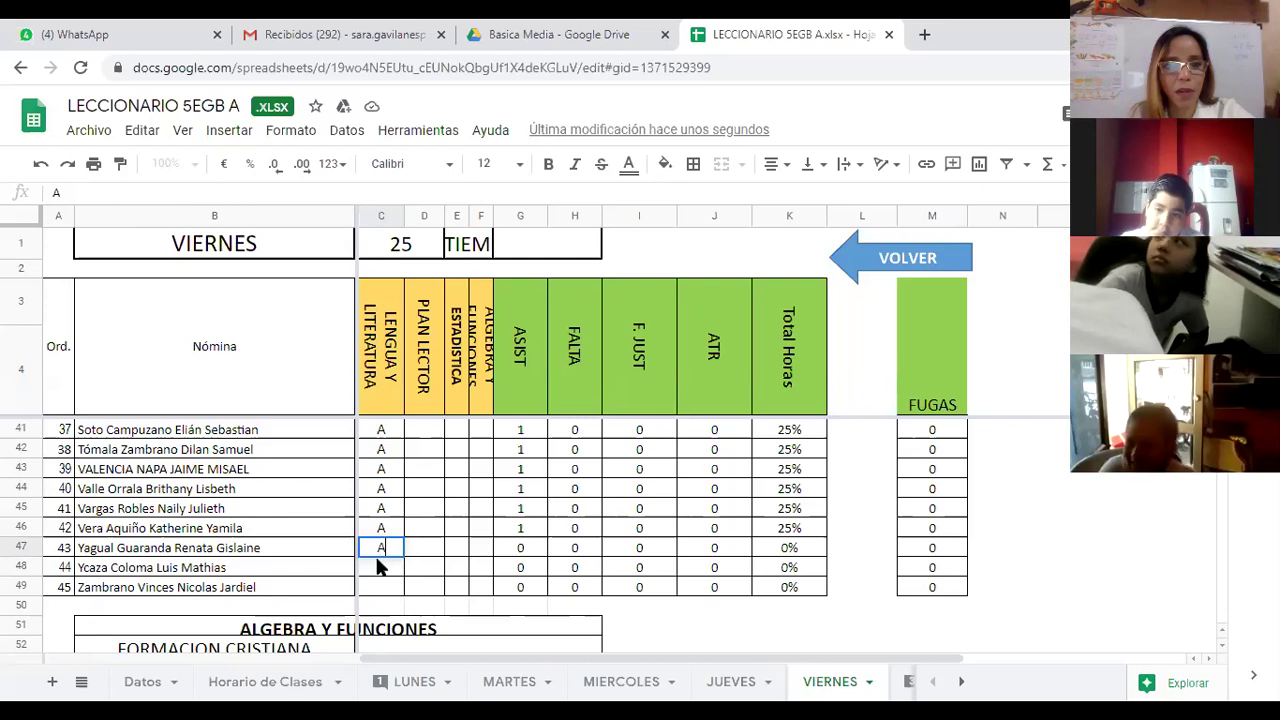
left_click(387, 567)
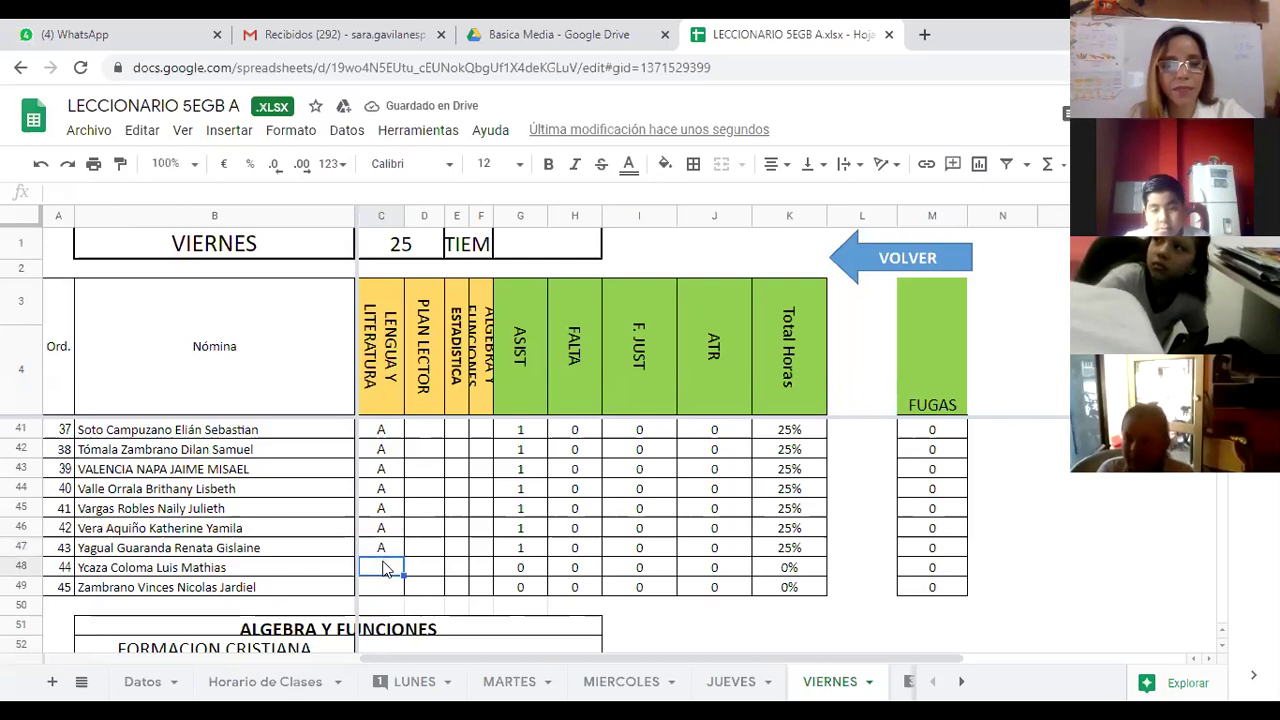
Enter attendance mark A for students 44 and 45 in the Lengua y Literatura column, cells C48 and C49.
type("A")
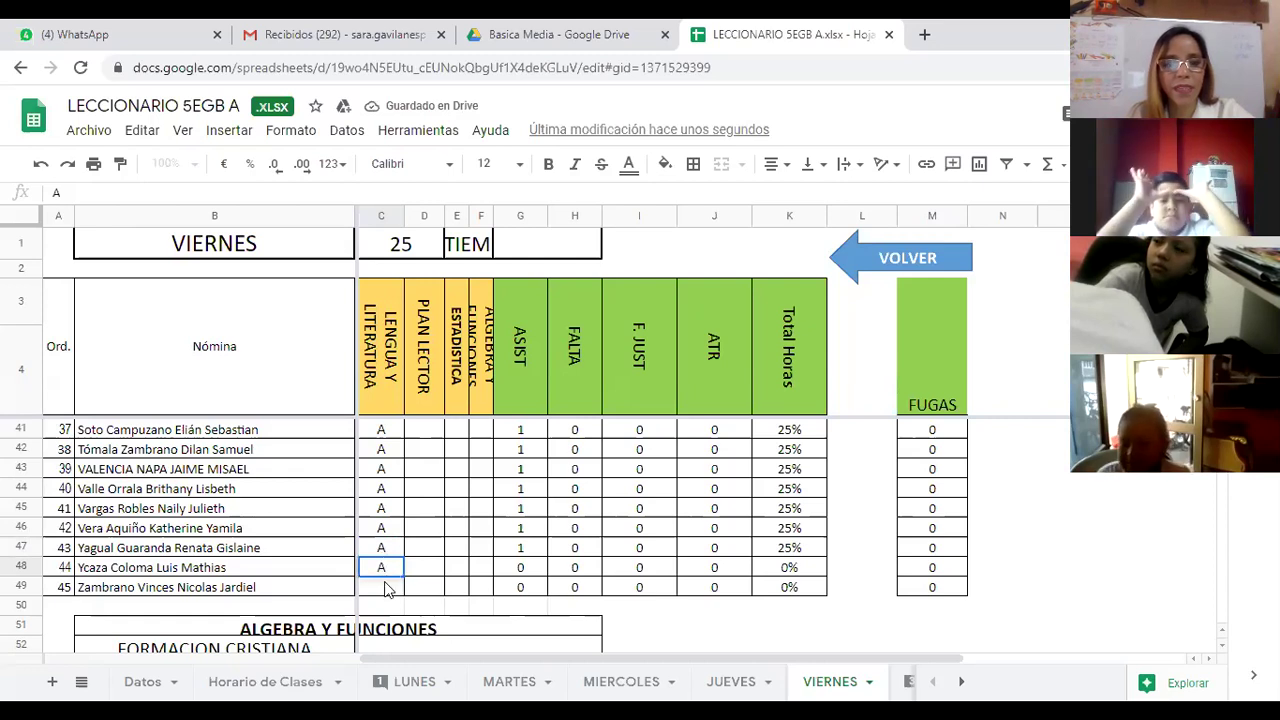
left_click(381, 590)
type("A")
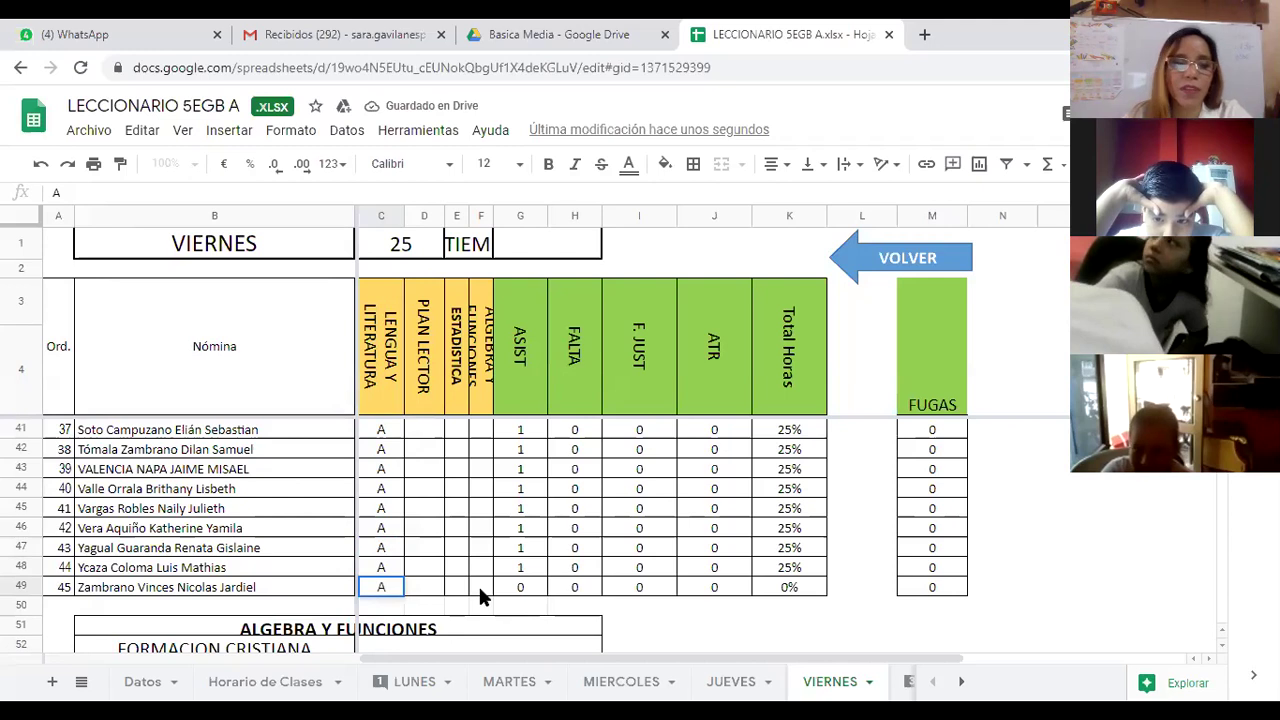
scroll(478, 595, "down", 1)
scroll(478, 595, "up", 2)
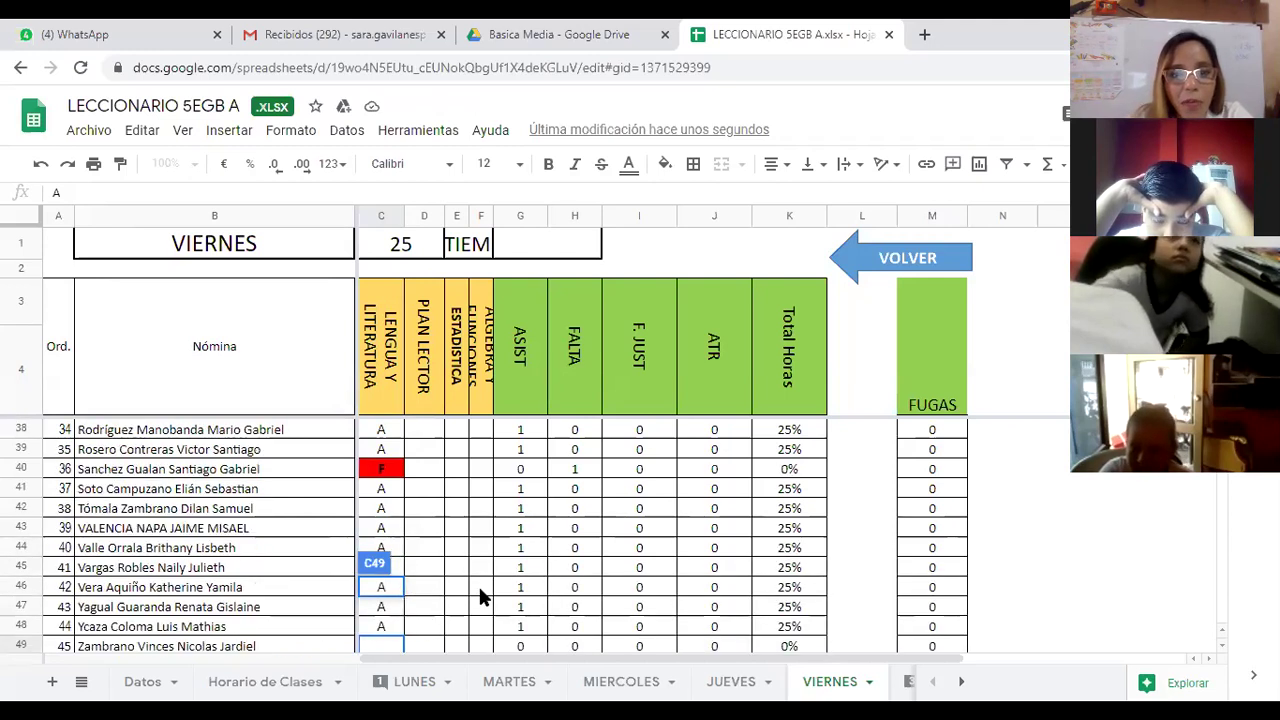
scroll(478, 595, "down", 2)
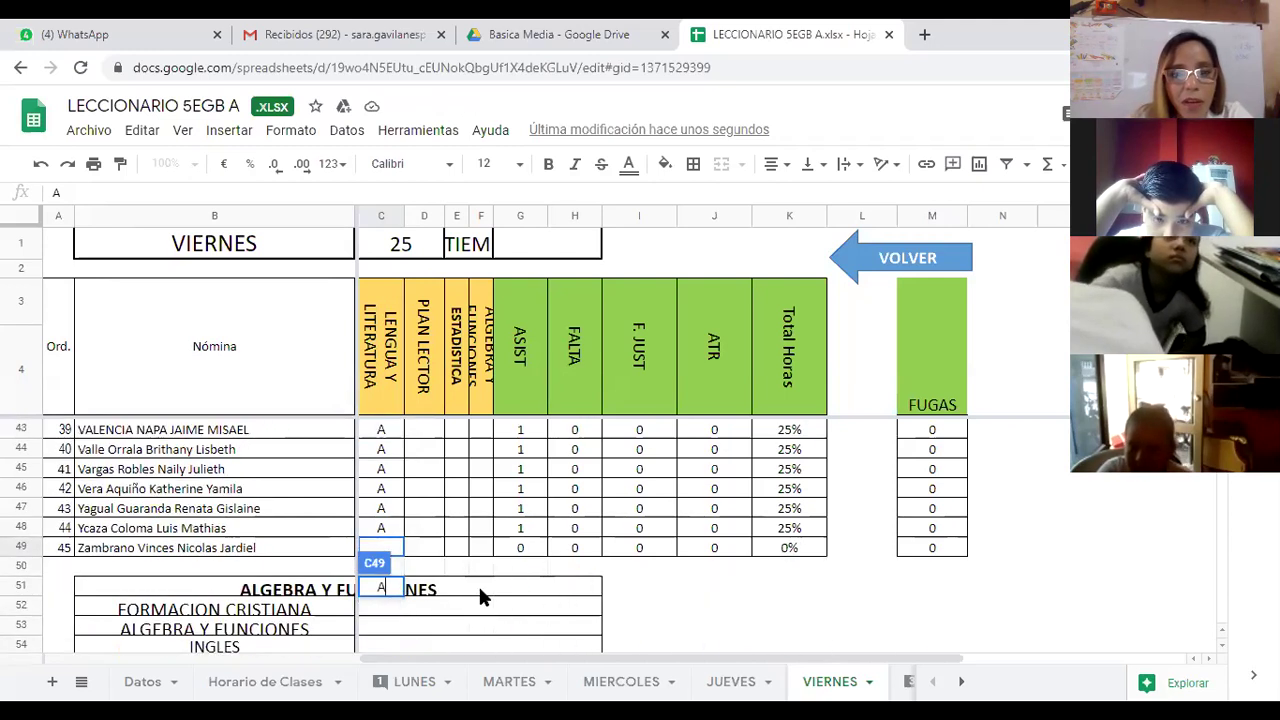
left_click(390, 550)
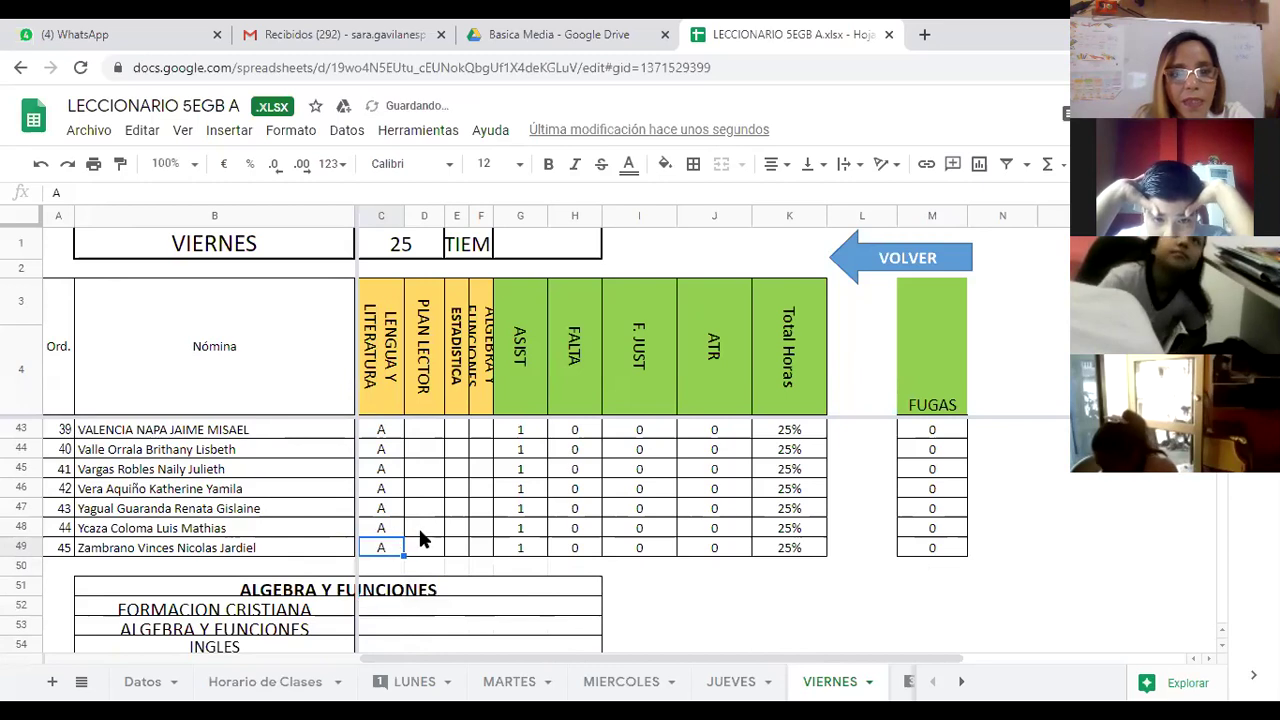
Change student 7's mark in the Lengua y Literatura column, cell C11, to AT and stop sharing the screen.
scroll(420, 540, "up", 2)
scroll(420, 540, "up", 2)
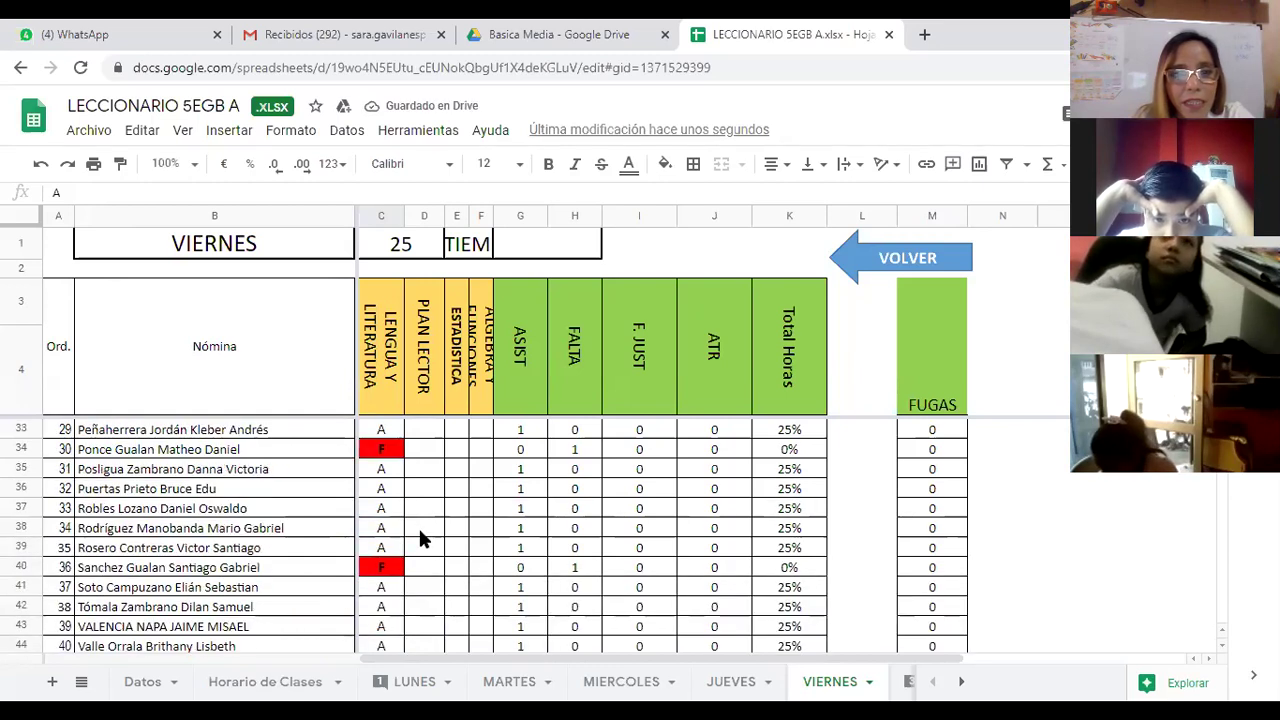
scroll(420, 538, "up", 3)
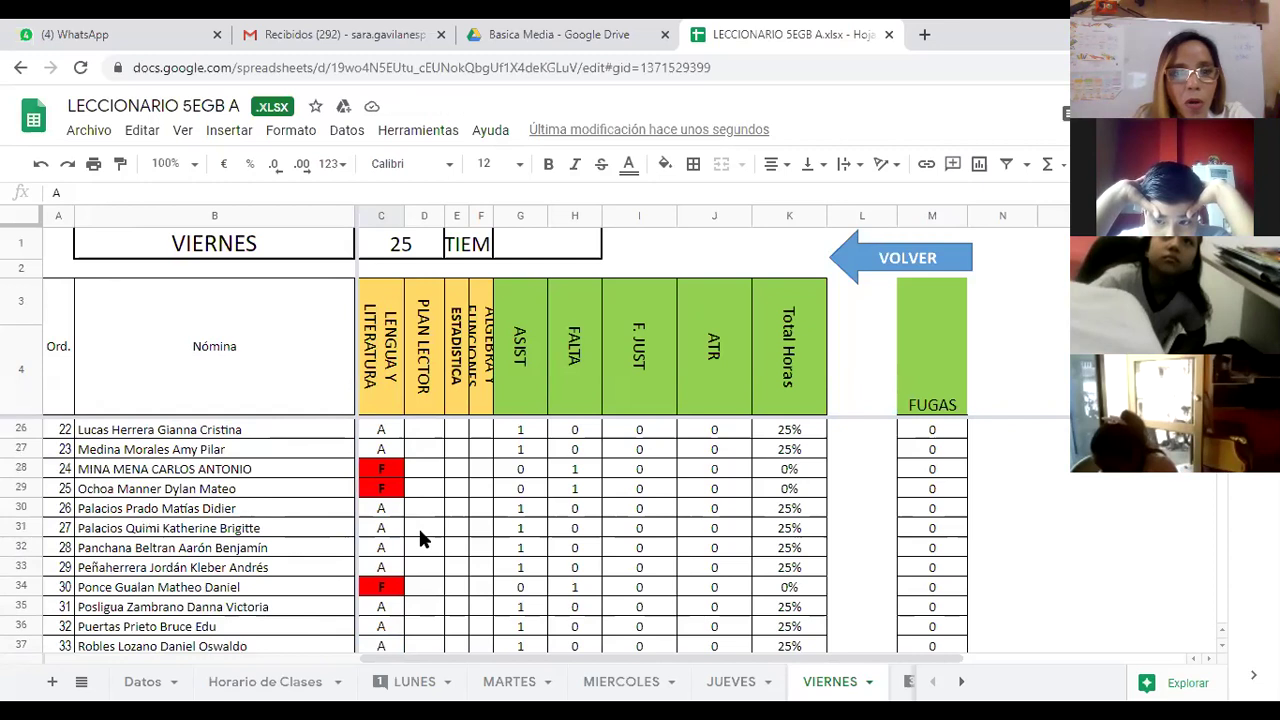
scroll(420, 538, "up", 1)
scroll(420, 538, "up", 1)
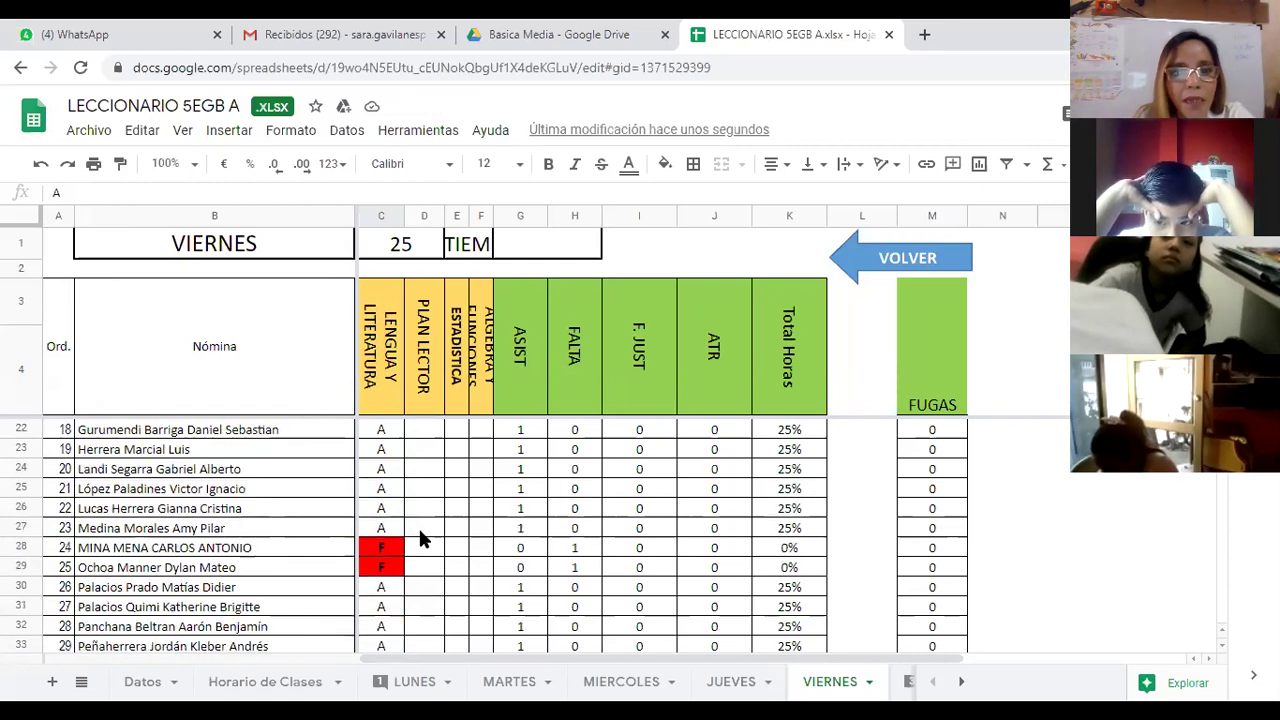
scroll(420, 538, "up", 5)
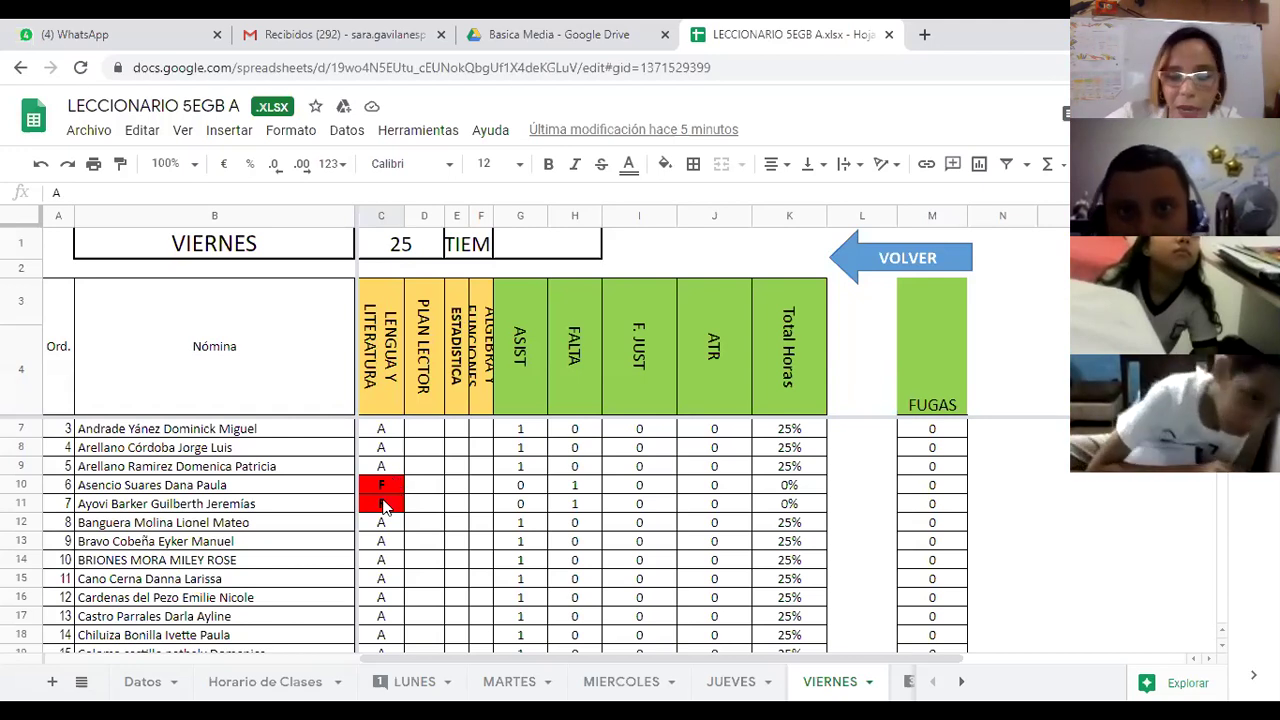
left_click(386, 505)
type("AT")
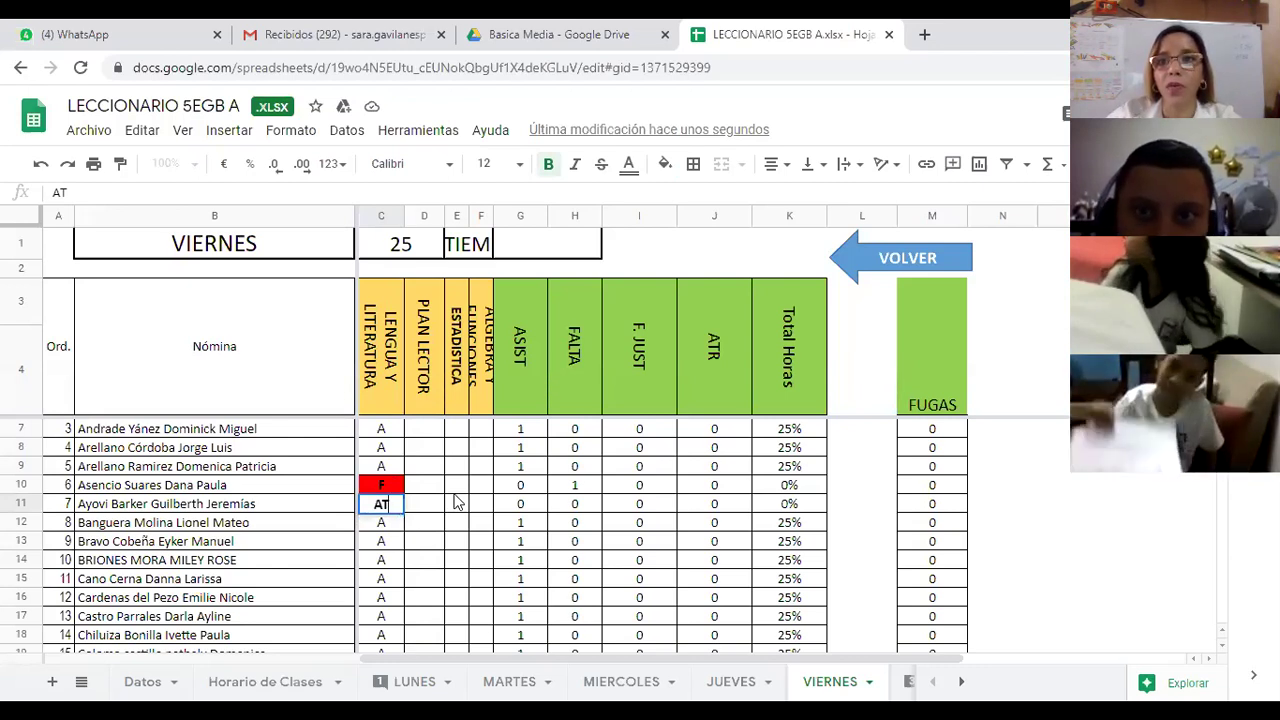
scroll(454, 501, "up", 1)
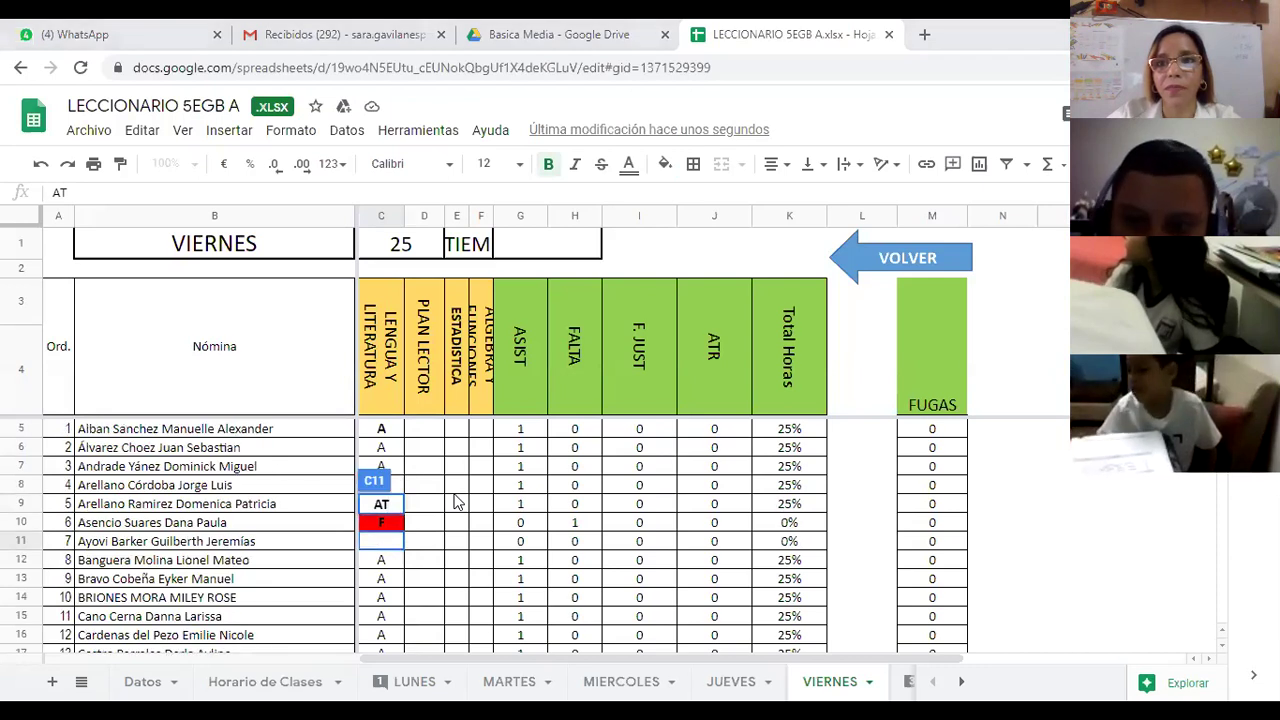
key("alt+s")
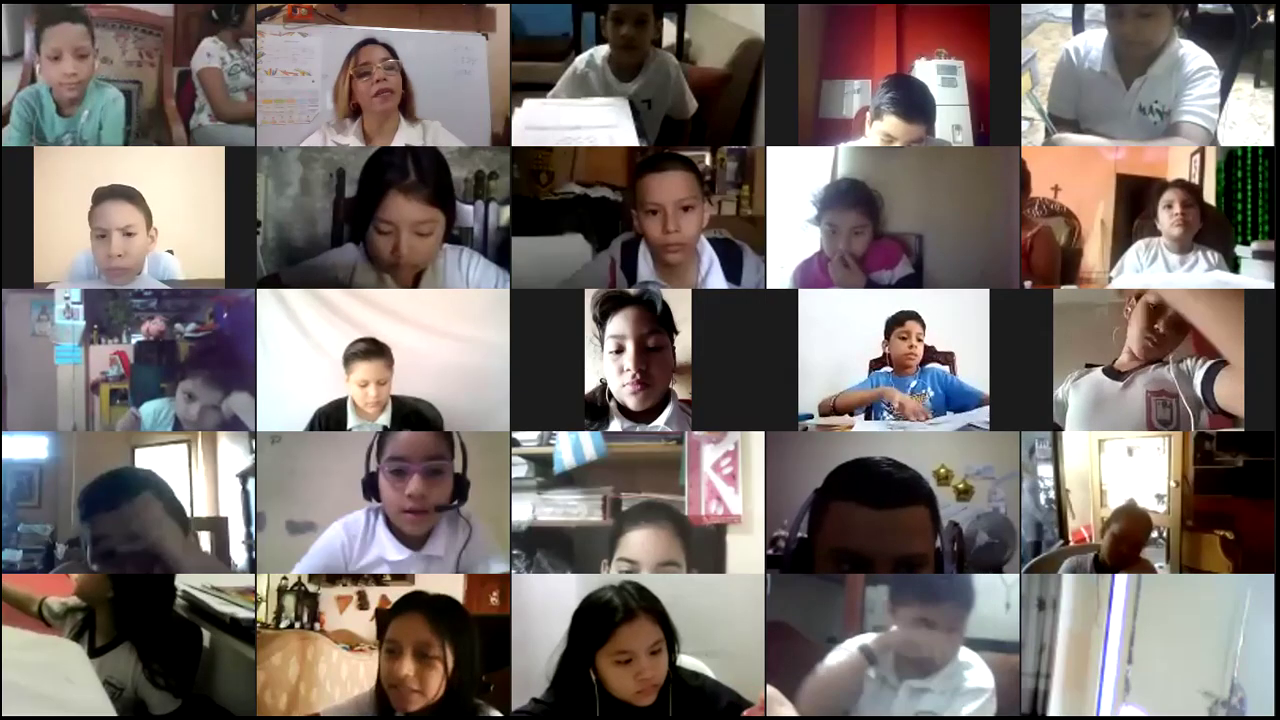